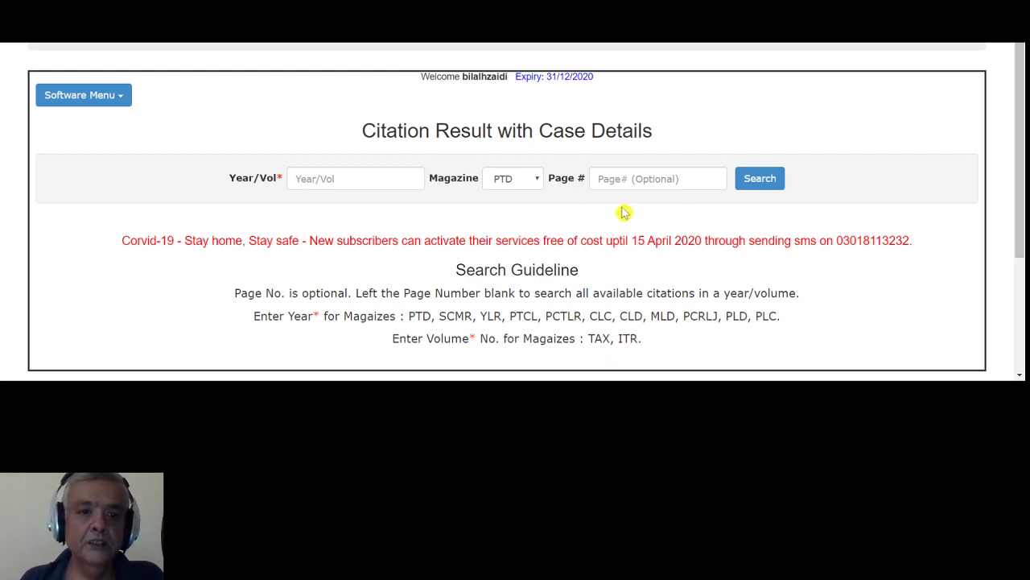
Search for all 2020 citations in the PTD magazine with case details and look through the resulting list.
{"action": "left_click", "coordinate": [368, 177]}
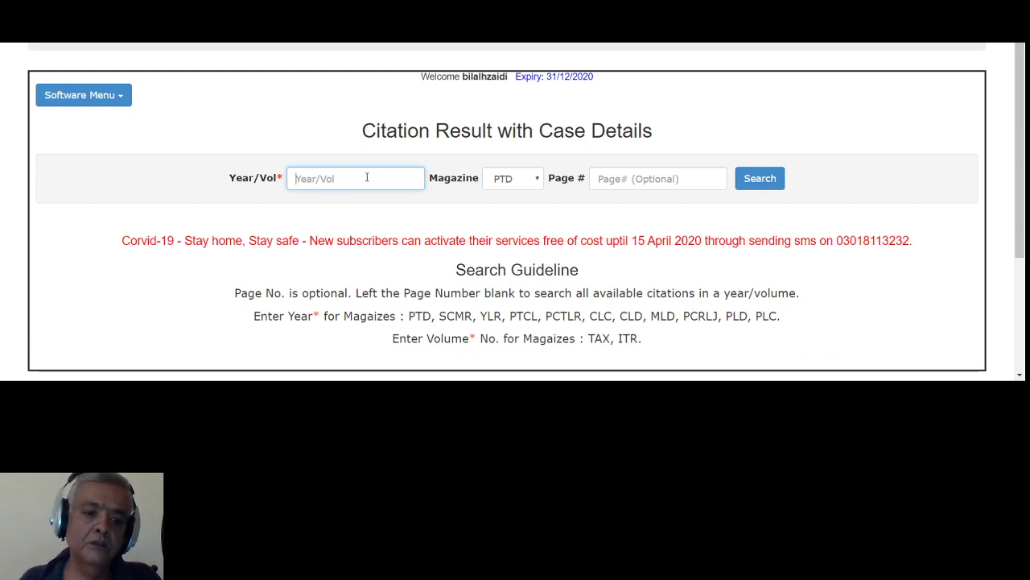
{"action": "type", "text": "202"}
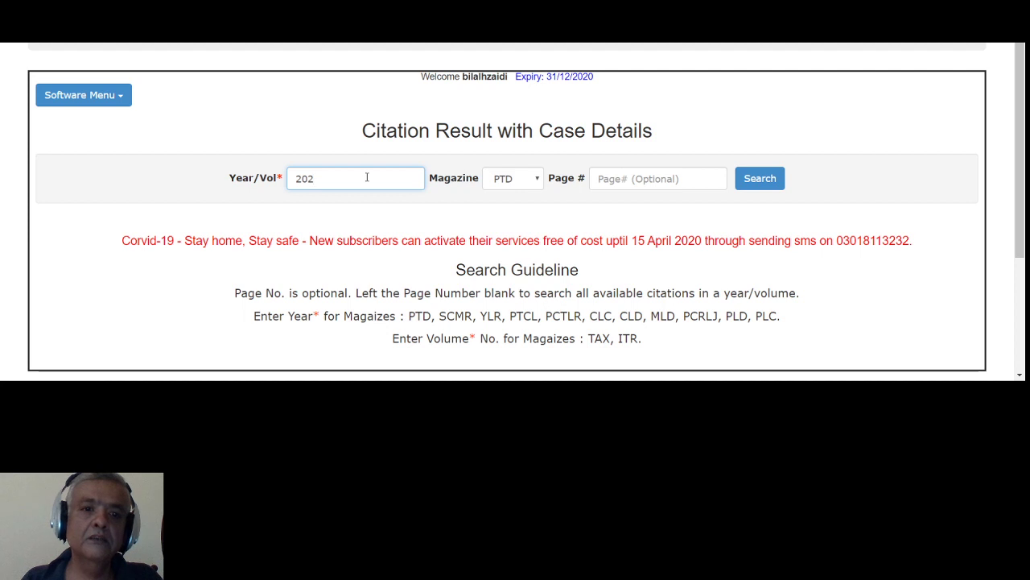
{"action": "type", "text": "0"}
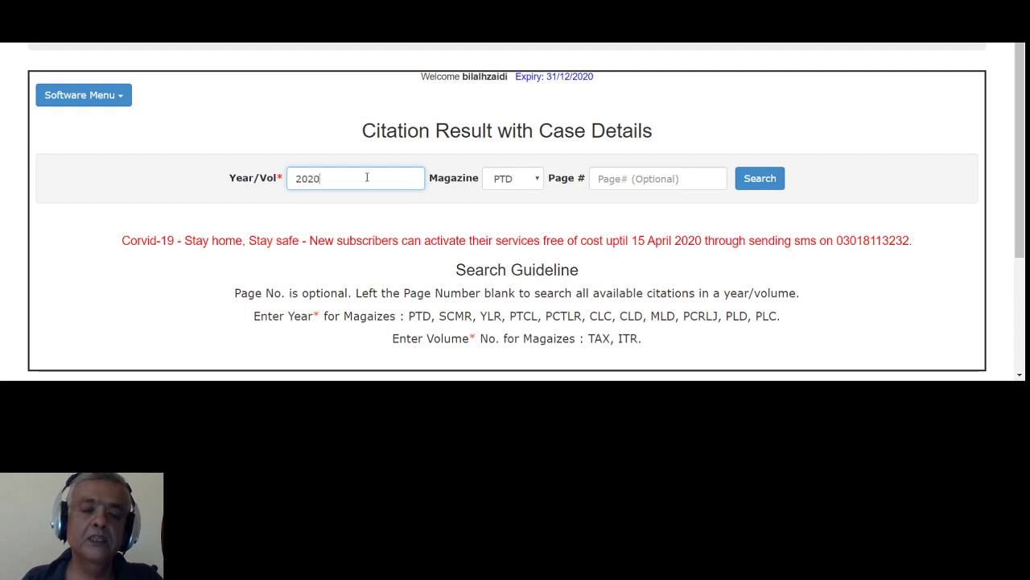
{"action": "left_click", "coordinate": [540, 182]}
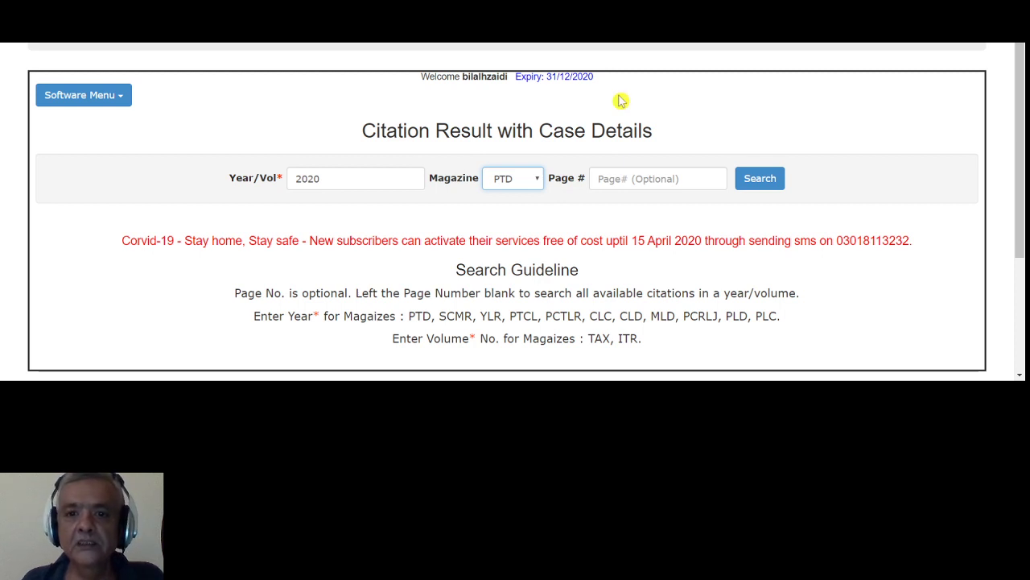
{"action": "left_click", "coordinate": [747, 182]}
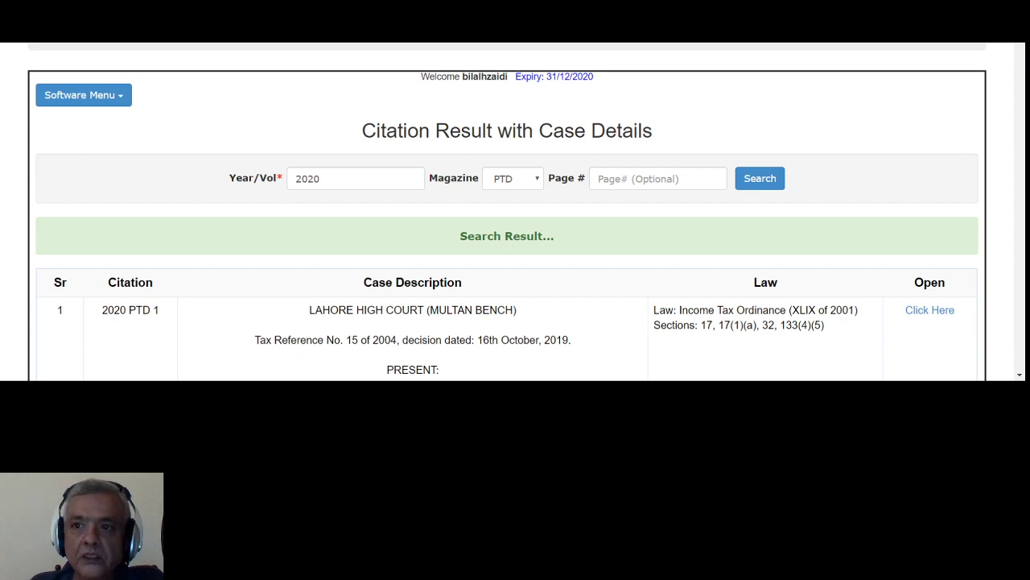
{"action": "scroll", "coordinate": [507, 210], "scroll_direction": "down", "scroll_amount": 3}
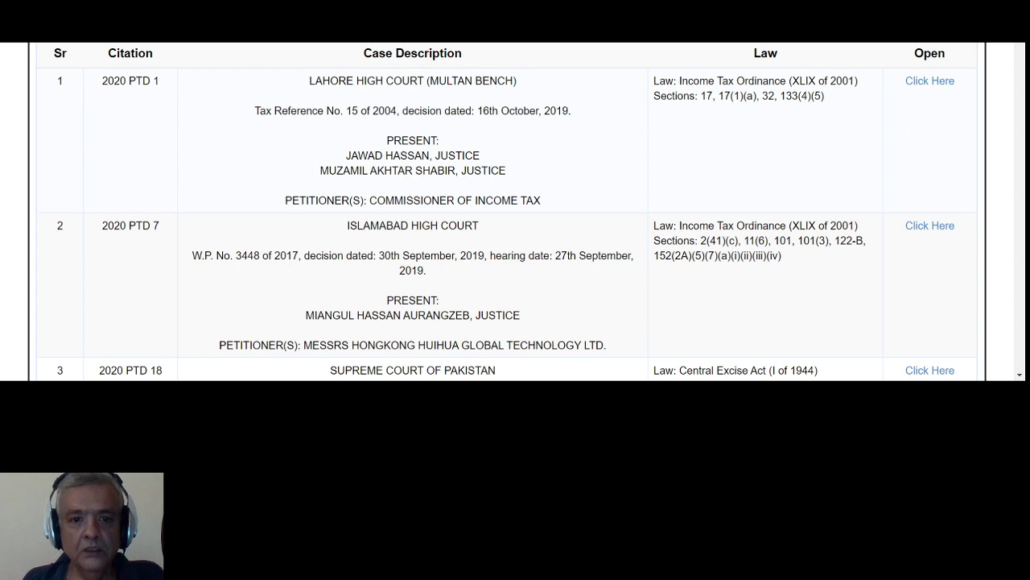
{"action": "scroll", "coordinate": [508, 209], "scroll_direction": "up", "scroll_amount": 2}
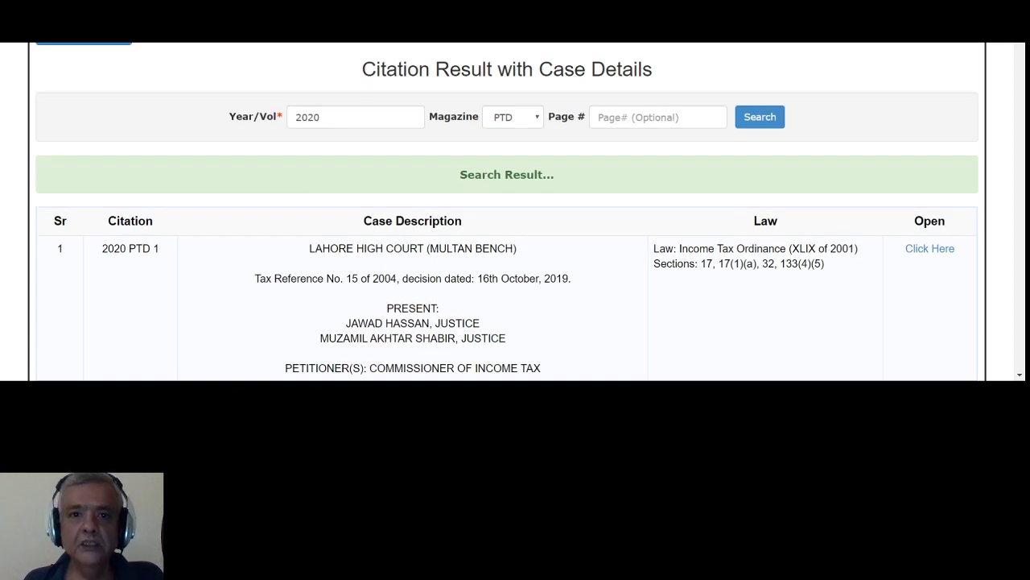
{"action": "scroll", "coordinate": [507, 212], "scroll_direction": "down", "scroll_amount": 1}
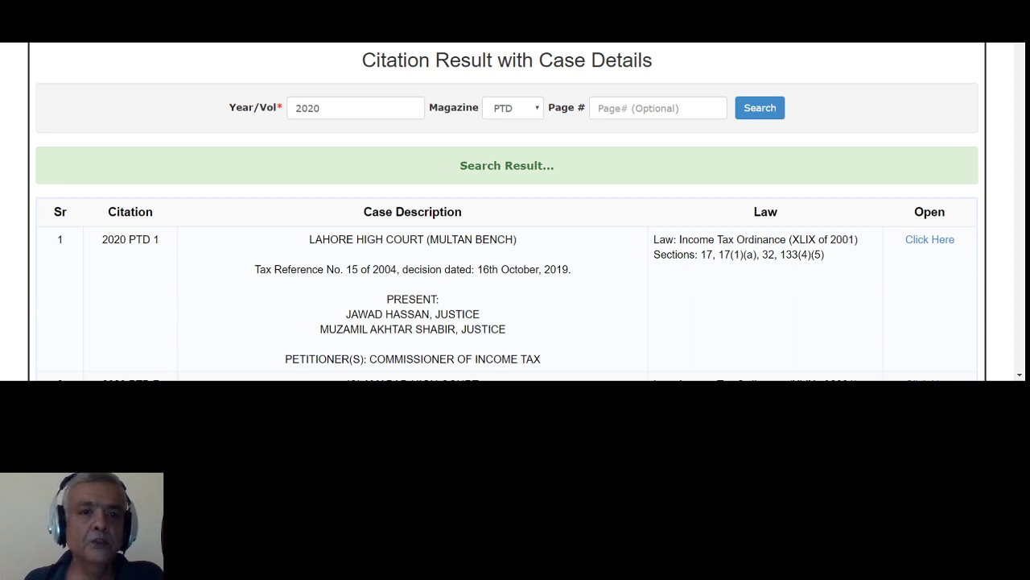
Open the search by law and section and enter 111(1)(b) as the first section.
{"action": "left_click", "coordinate": [66, 25]}
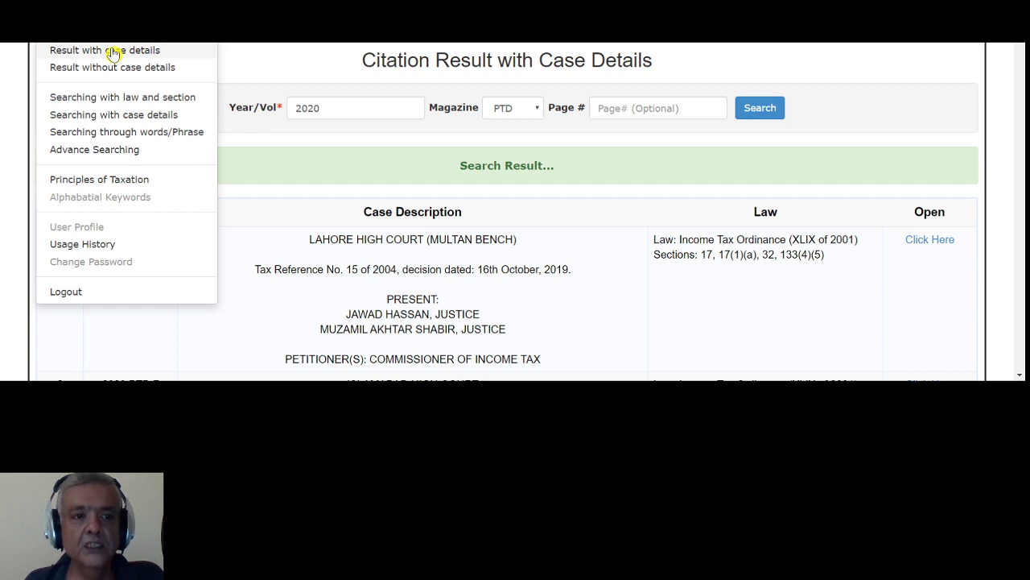
{"action": "left_click", "coordinate": [134, 98]}
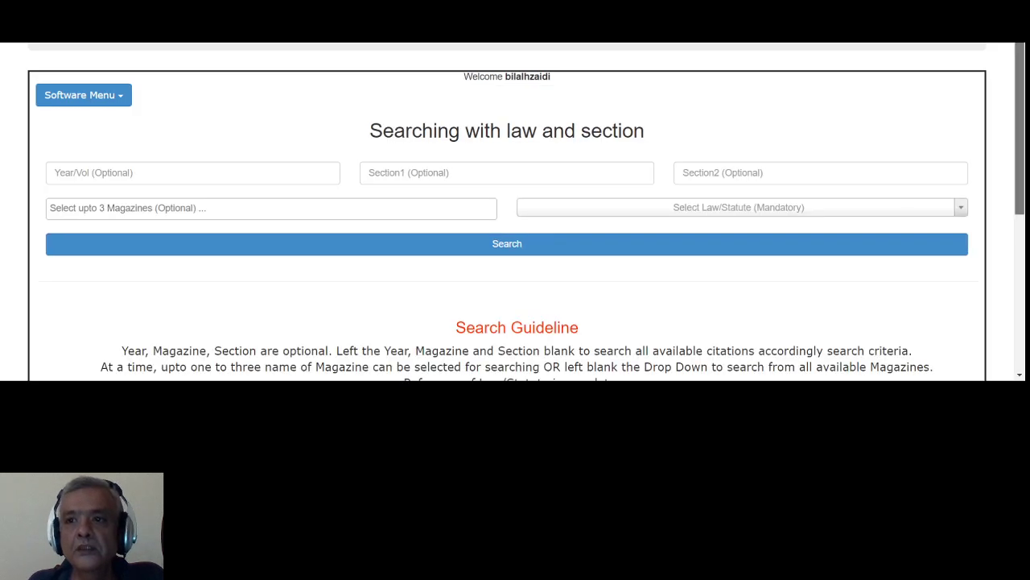
{"action": "scroll", "coordinate": [526, 208], "scroll_direction": "down", "scroll_amount": 1}
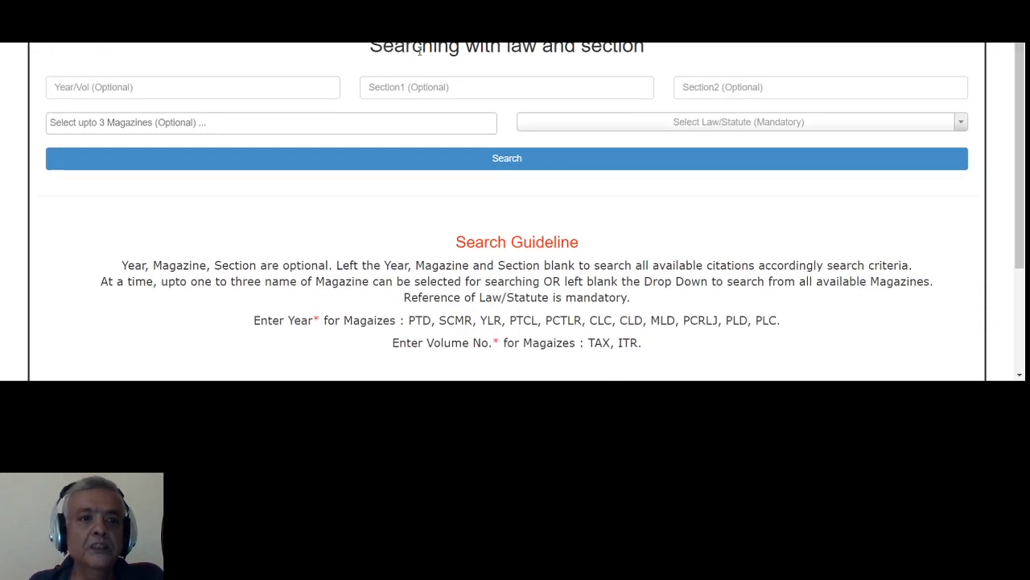
{"action": "left_click", "coordinate": [243, 85]}
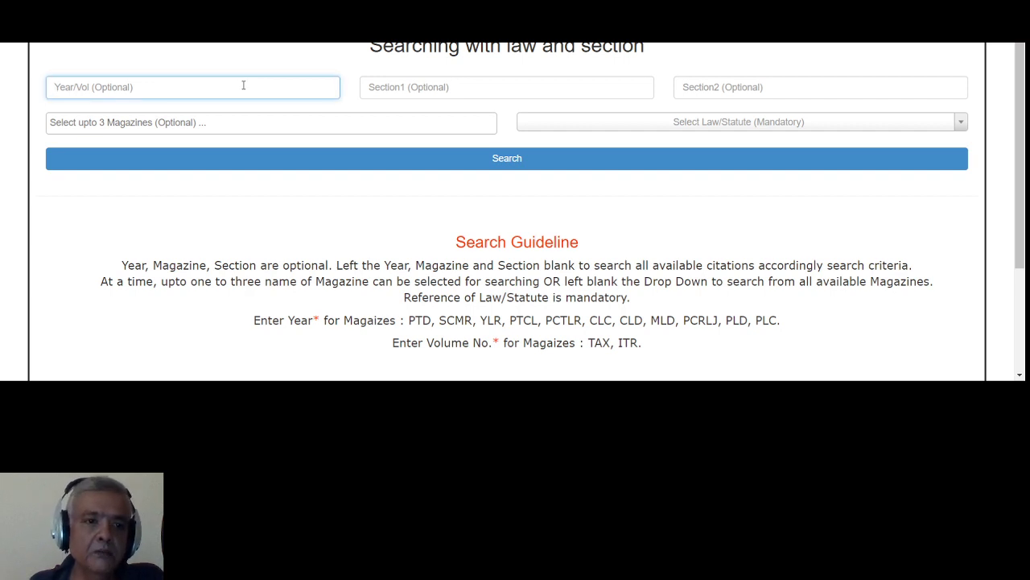
{"action": "left_click", "coordinate": [410, 92]}
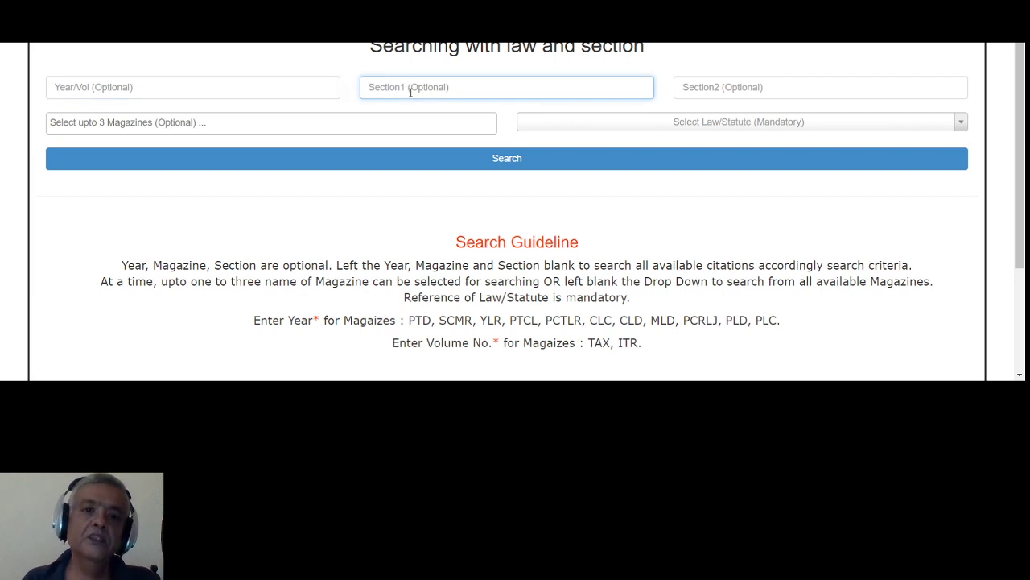
{"action": "type", "text": "111"}
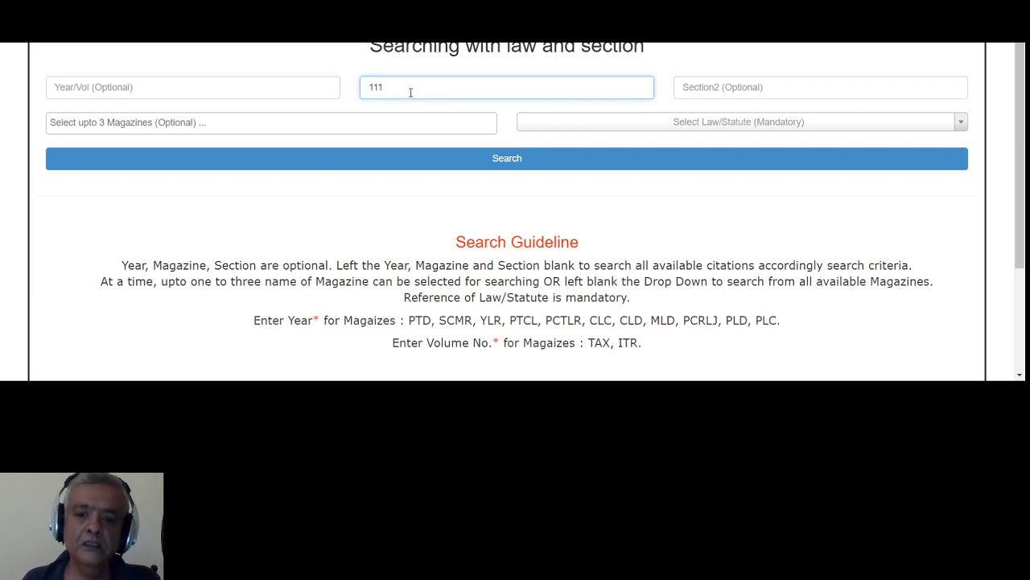
{"action": "type", "text": "(1"}
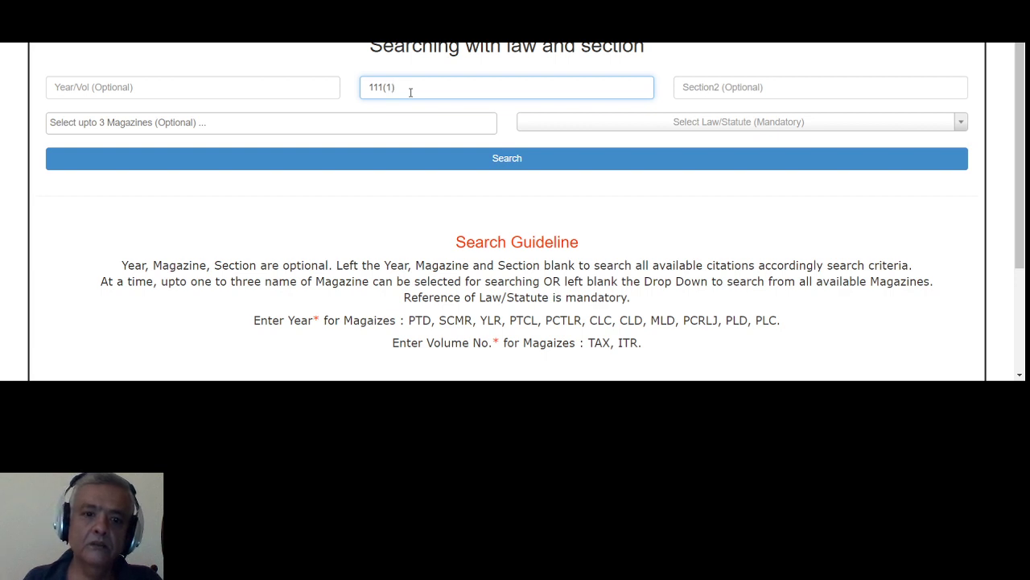
{"action": "type", "text": ")("}
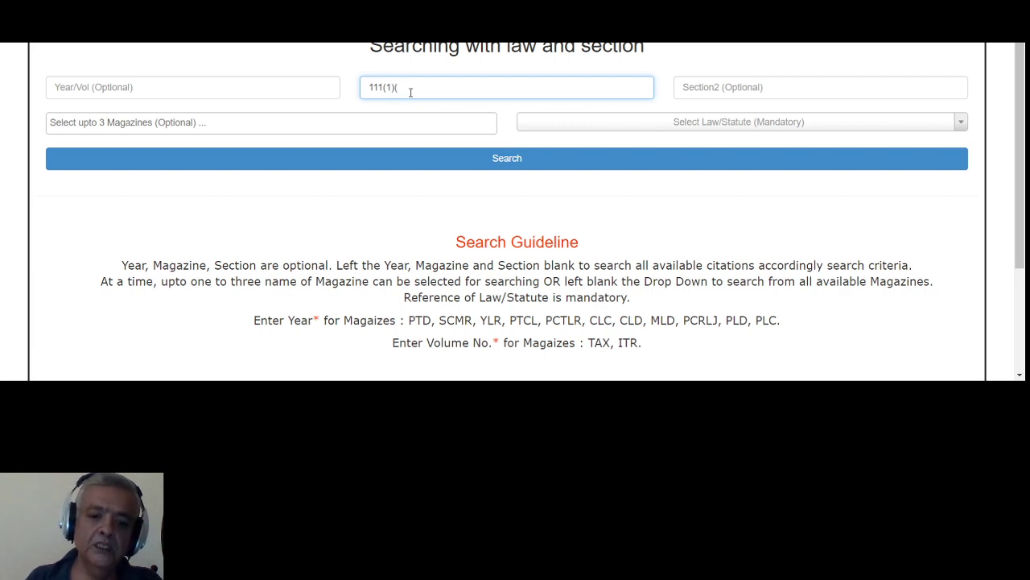
{"action": "type", "text": "b"}
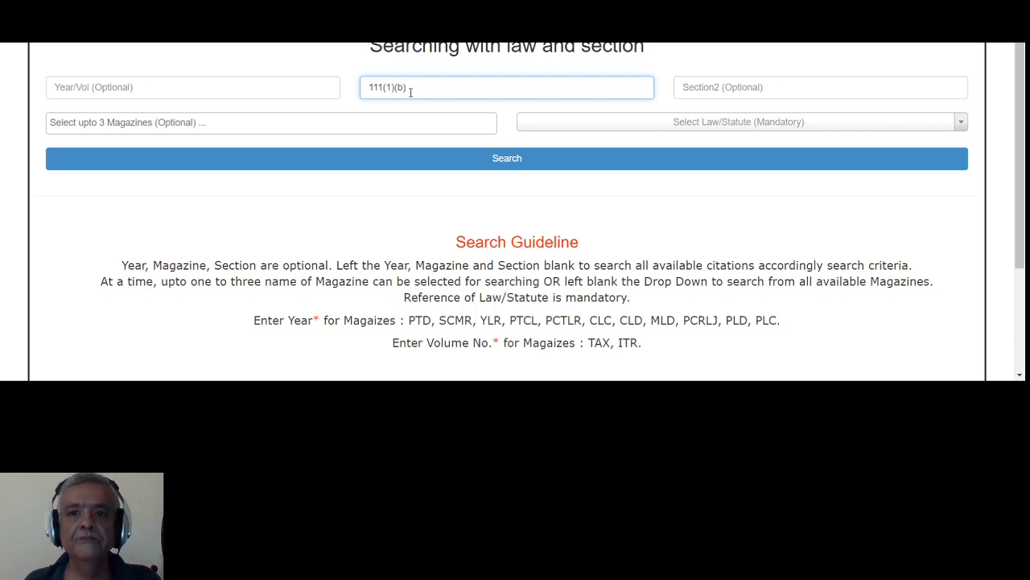
Add 122 as the second section, choose Income Tax Ordinance (XLIX of 2001) as the law, and run the search.
{"action": "left_click", "coordinate": [763, 93]}
{"action": "type", "text": "1"}
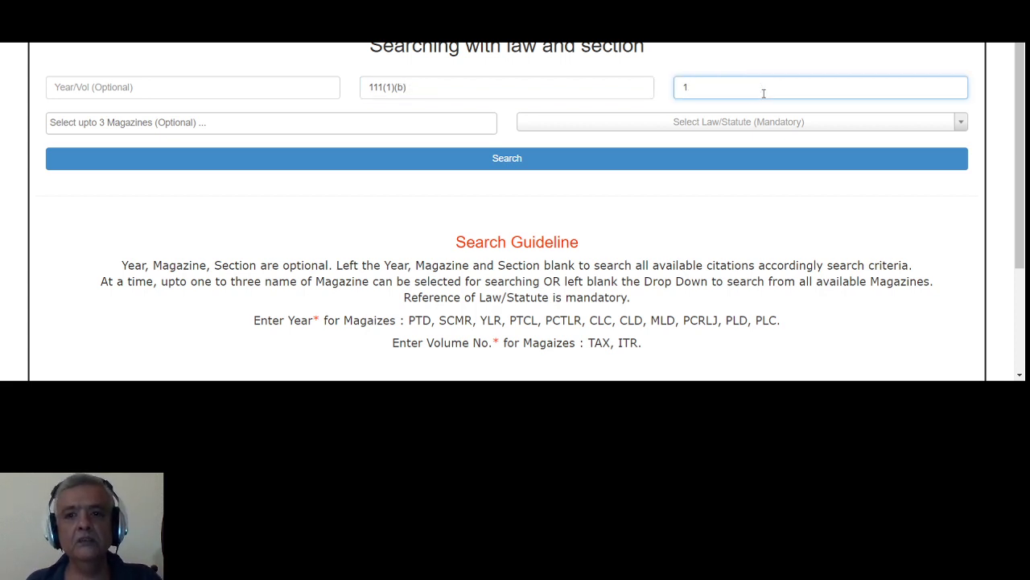
{"action": "type", "text": "22"}
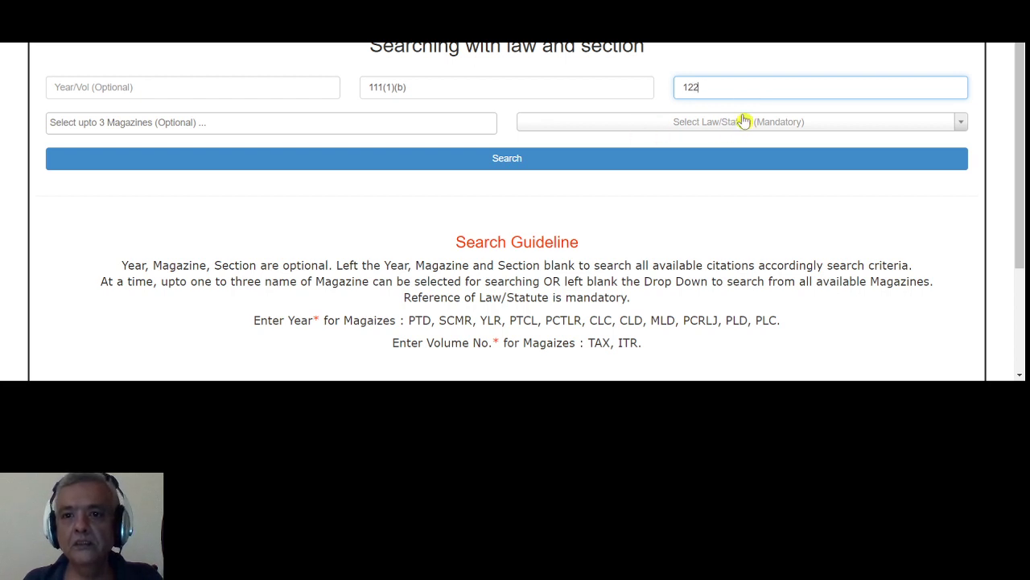
{"action": "left_click", "coordinate": [743, 121]}
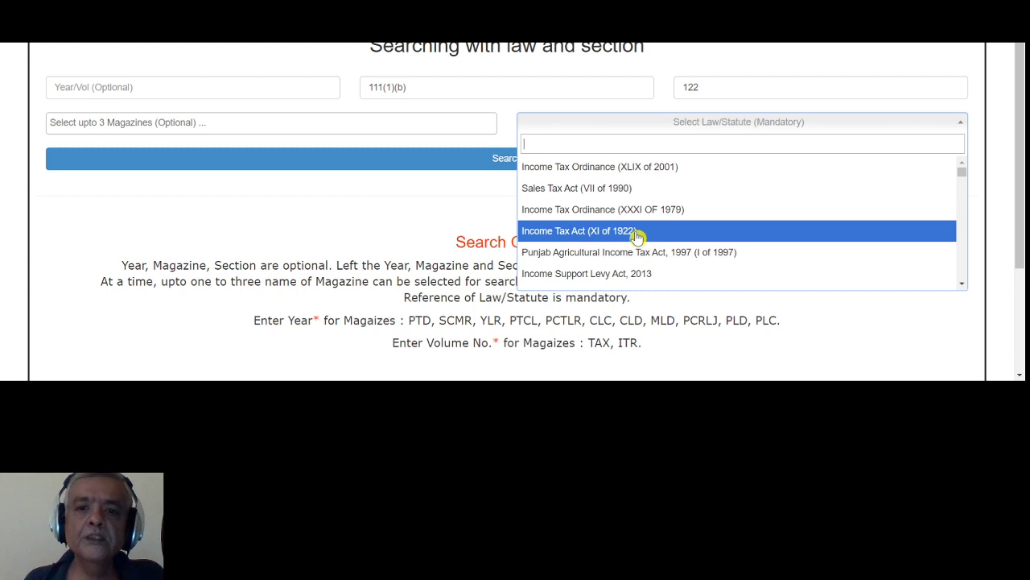
{"action": "left_click", "coordinate": [644, 167]}
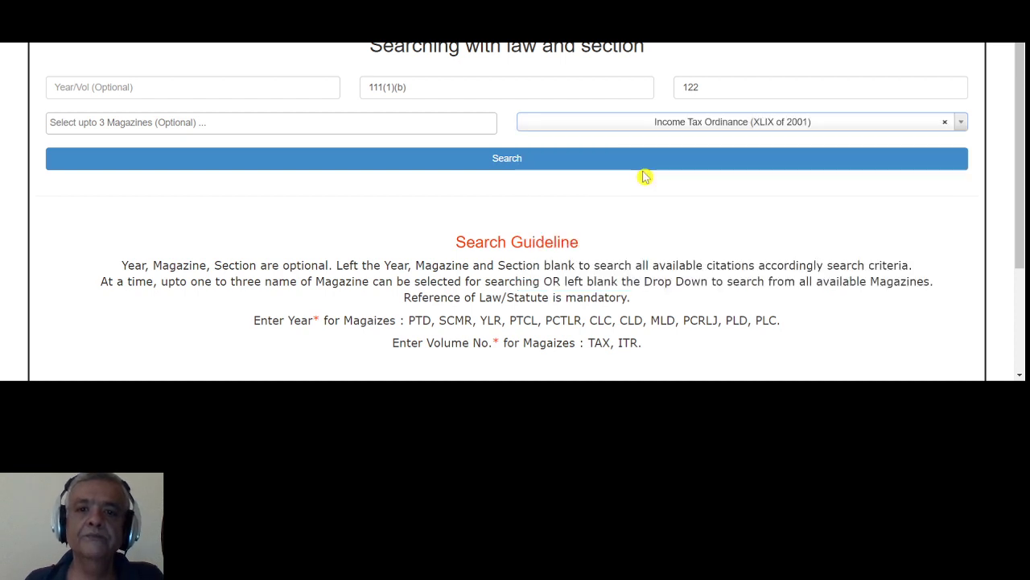
{"action": "left_click", "coordinate": [536, 163]}
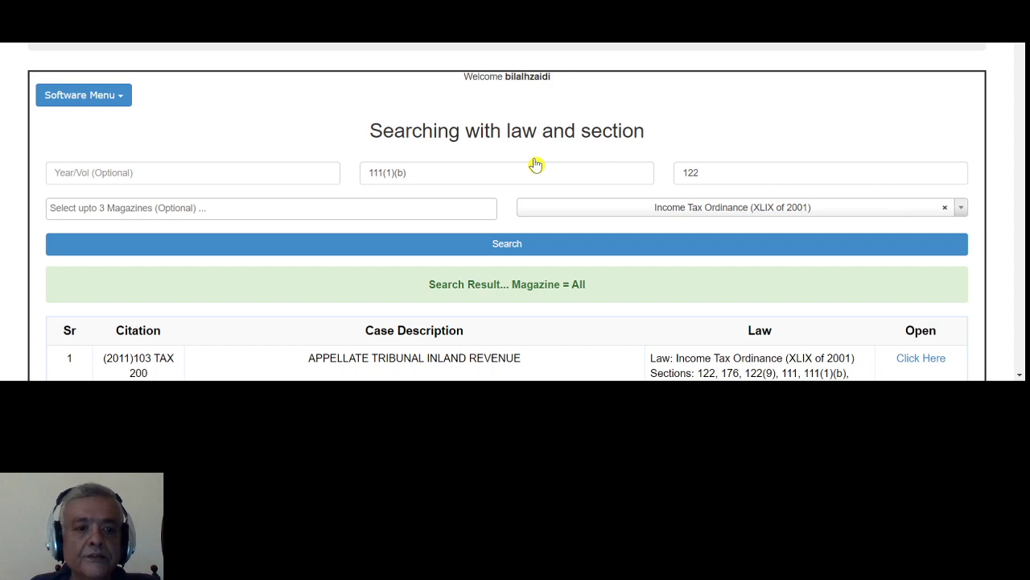
Open the first search result, (2011)103 TAX 200, to review its headnotes, and close the judgment.
{"action": "scroll", "coordinate": [536, 164], "scroll_direction": "down", "scroll_amount": 1}
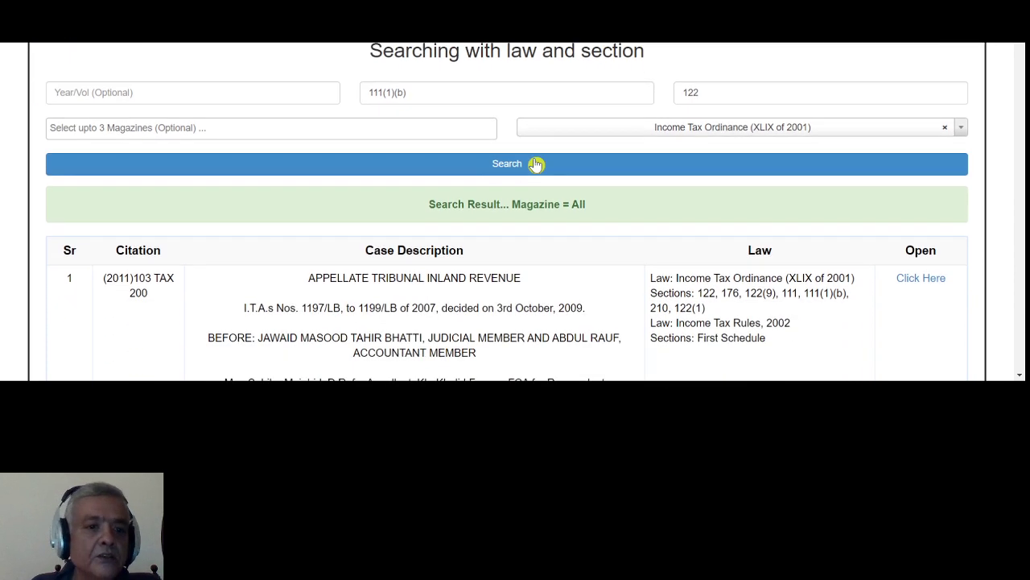
{"action": "scroll", "coordinate": [537, 164], "scroll_direction": "down", "scroll_amount": 1}
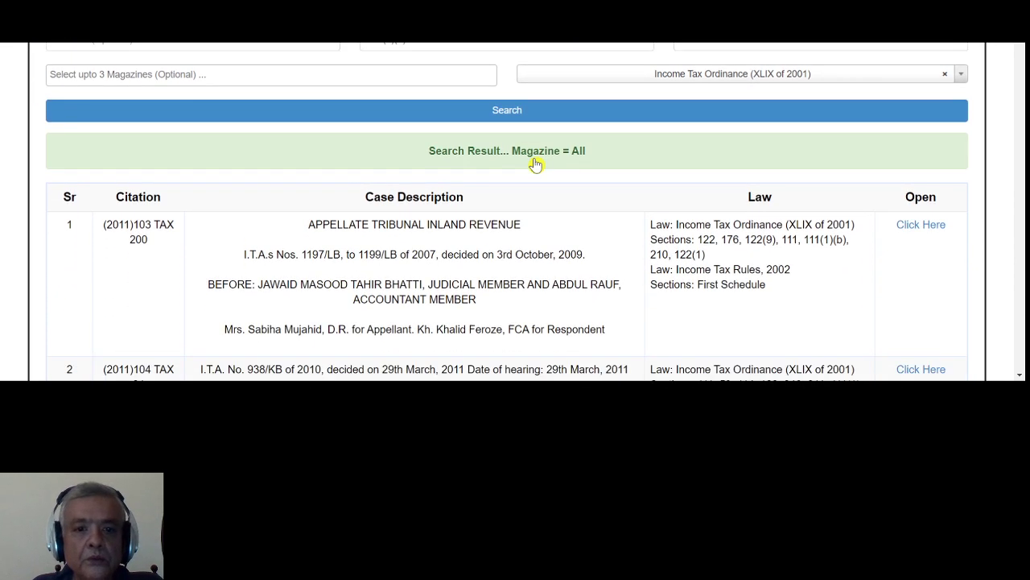
{"action": "scroll", "coordinate": [536, 164], "scroll_direction": "down", "scroll_amount": 1}
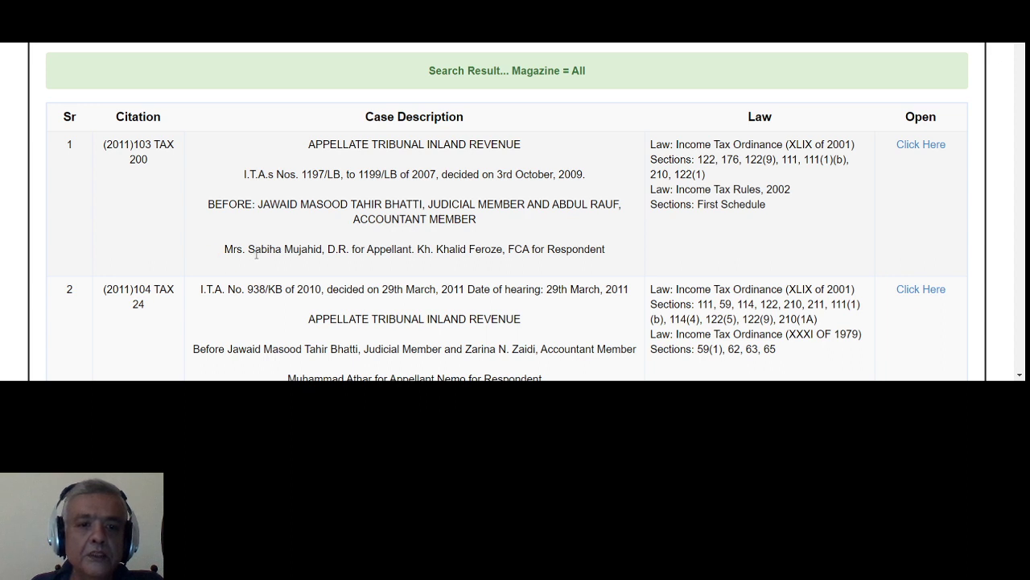
{"action": "left_click", "coordinate": [909, 149]}
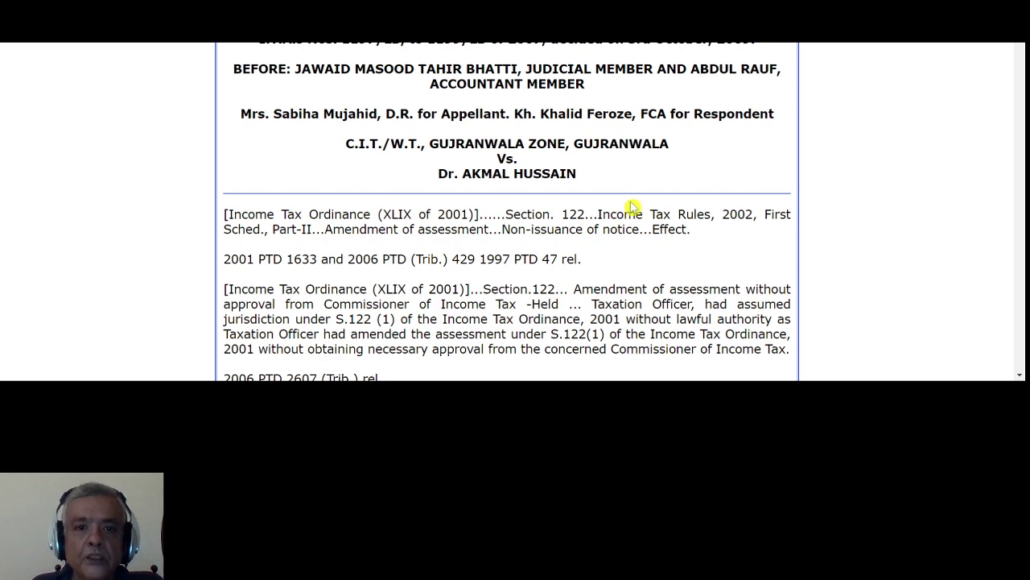
{"action": "scroll", "coordinate": [632, 206], "scroll_direction": "down", "scroll_amount": 4}
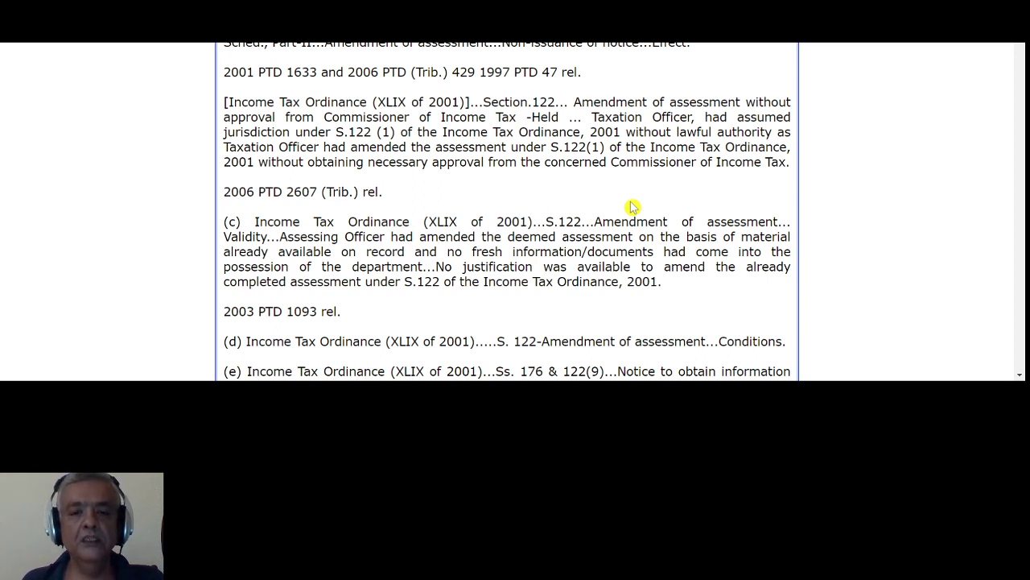
{"action": "scroll", "coordinate": [632, 207], "scroll_direction": "up", "scroll_amount": 3}
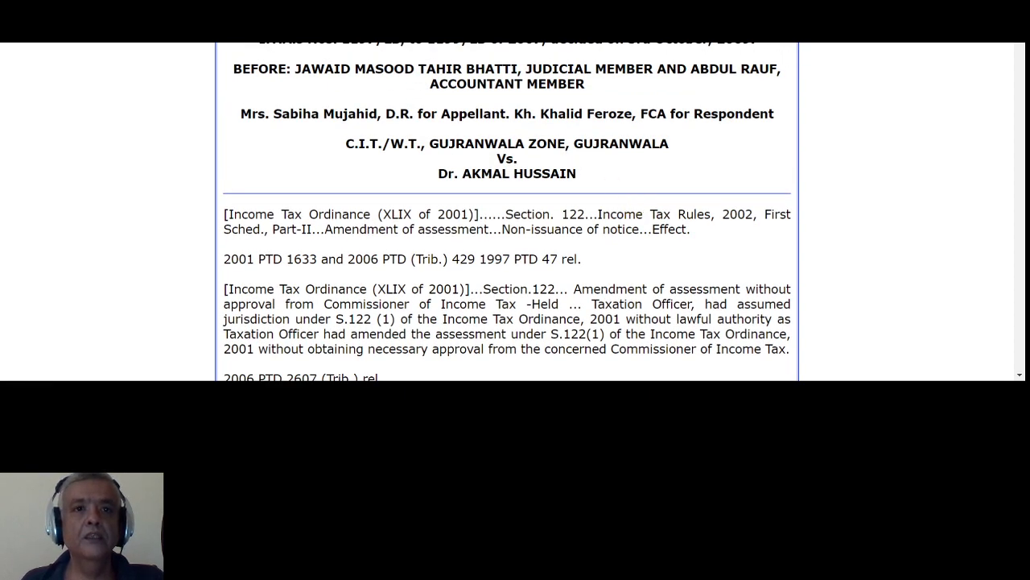
{"action": "key", "text": "ctrl+w"}
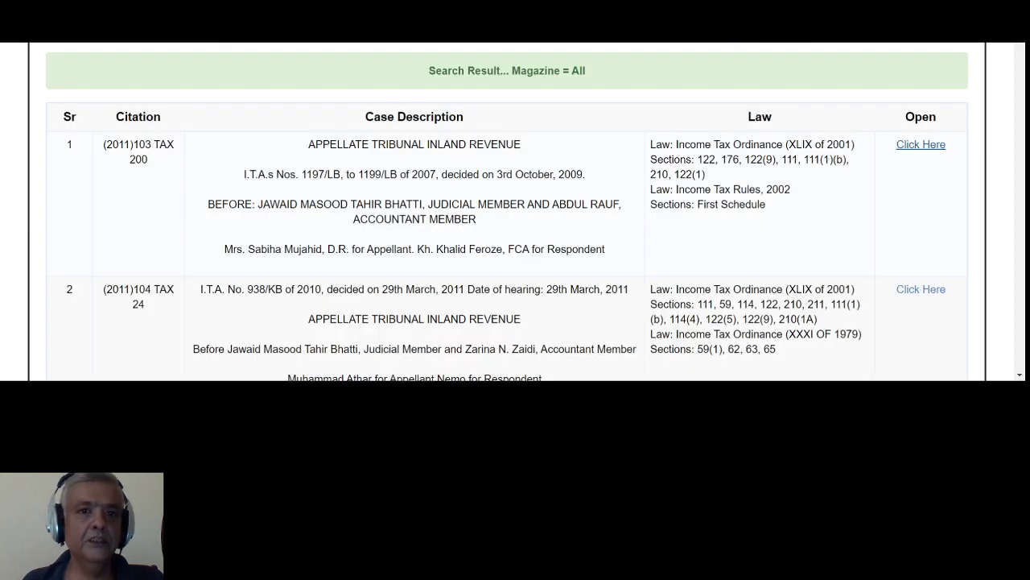
Open the search by basic case details and enter 2019 as the year.
{"action": "scroll", "coordinate": [507, 212], "scroll_direction": "up", "scroll_amount": 2}
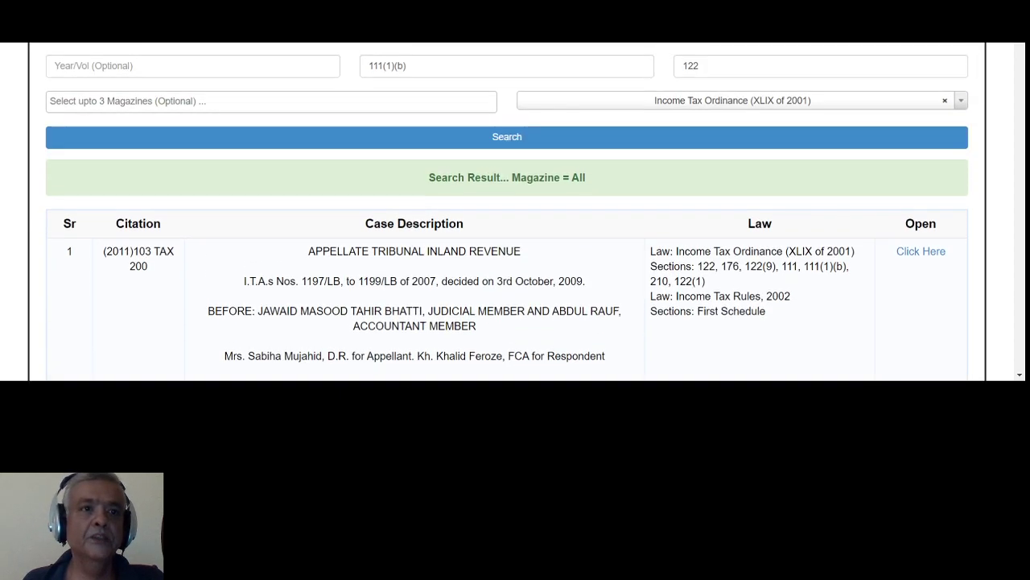
{"action": "left_click", "coordinate": [73, 32]}
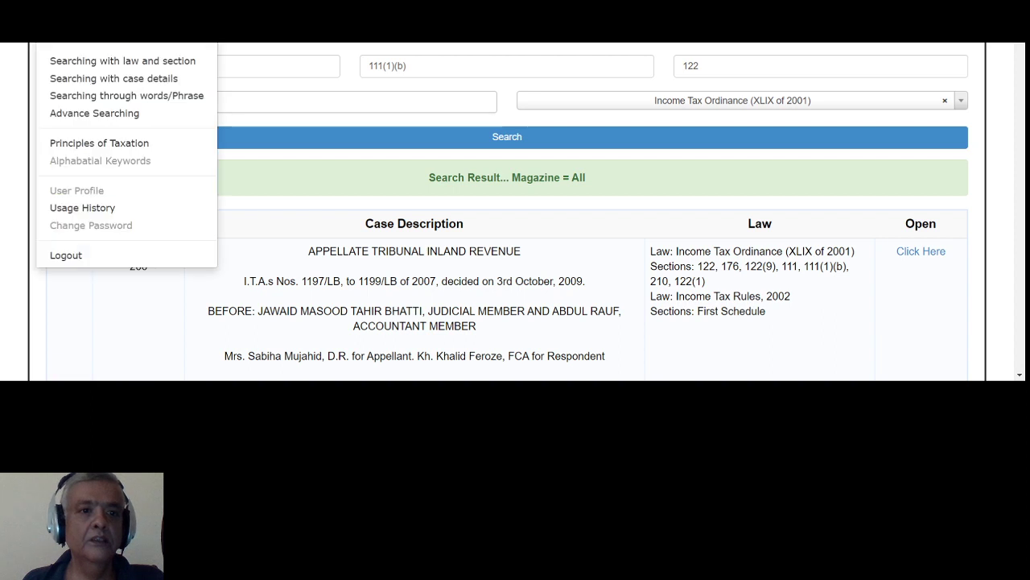
{"action": "left_click", "coordinate": [143, 80]}
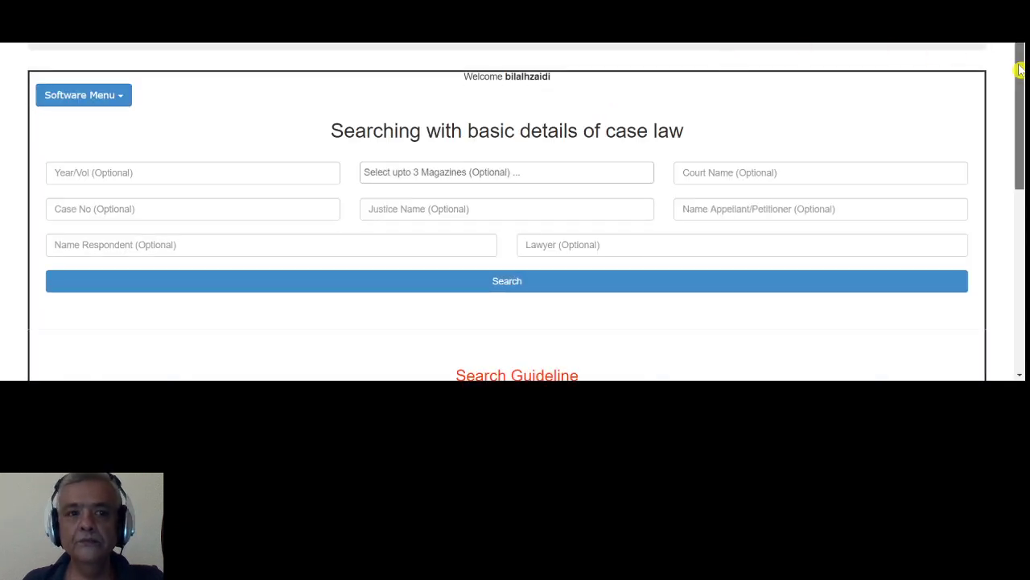
{"action": "left_click_drag", "start_coordinate": [1020, 81], "coordinate": [1021, 117]}
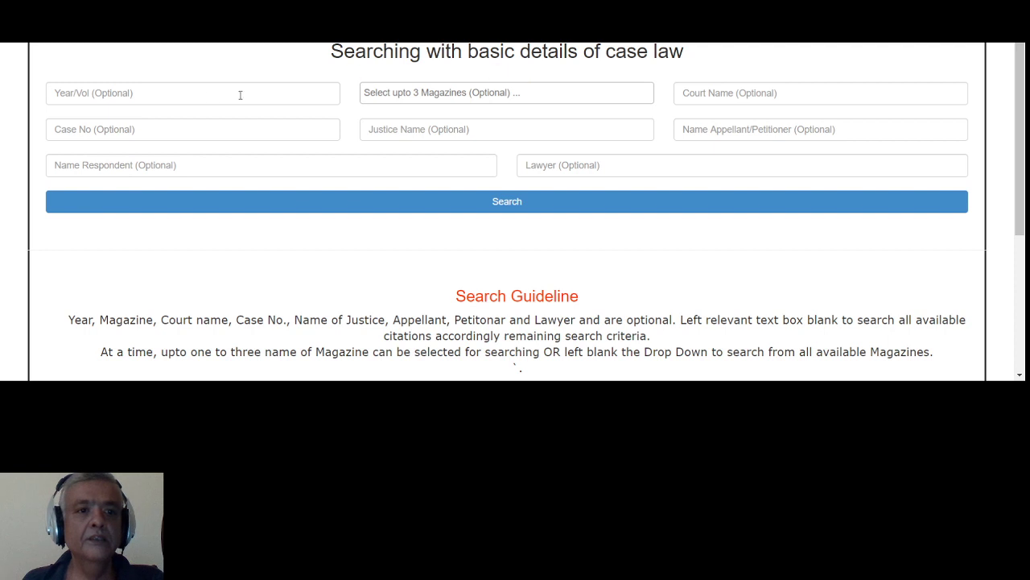
{"action": "left_click", "coordinate": [201, 93]}
{"action": "type", "text": "2019"}
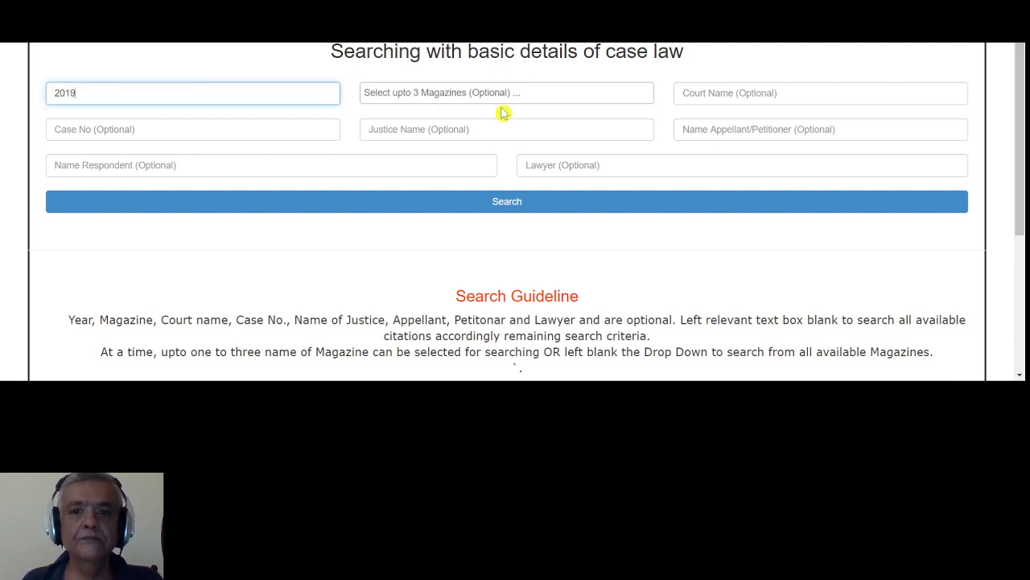
Enter High Court as the court name and run the search across all magazines.
{"action": "left_click", "coordinate": [711, 93]}
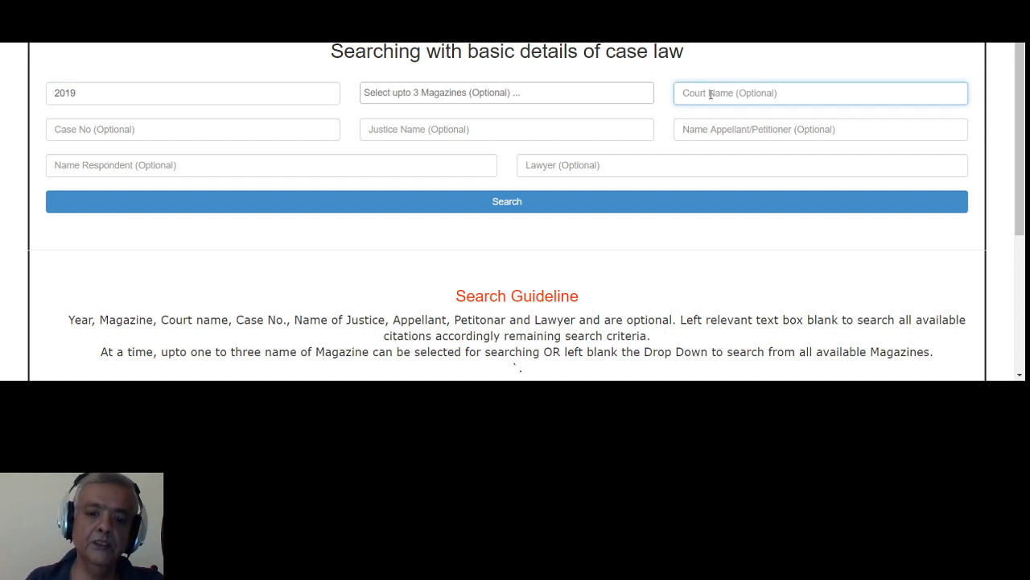
{"action": "type", "text": "Hig"}
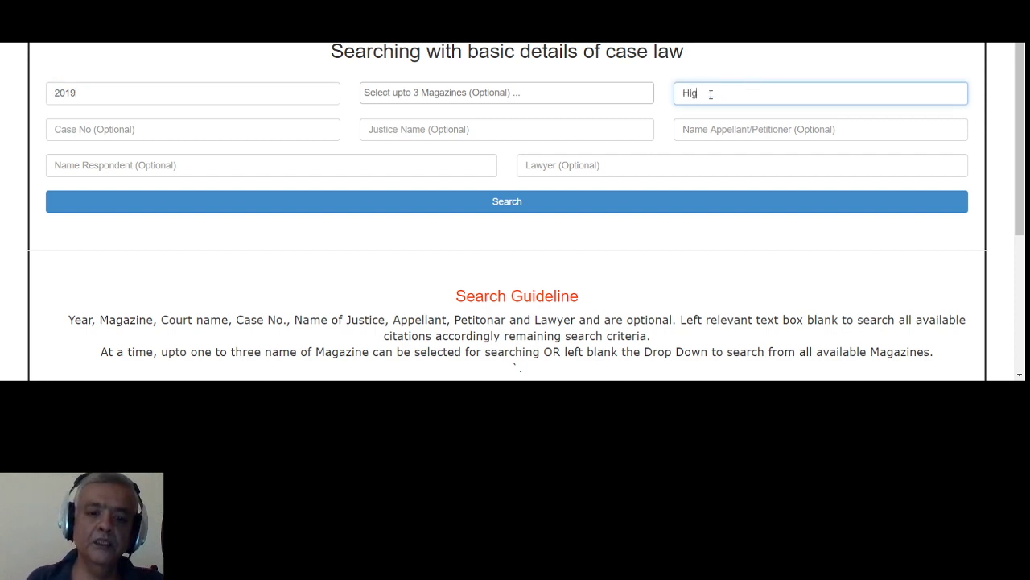
{"action": "type", "text": "h Court"}
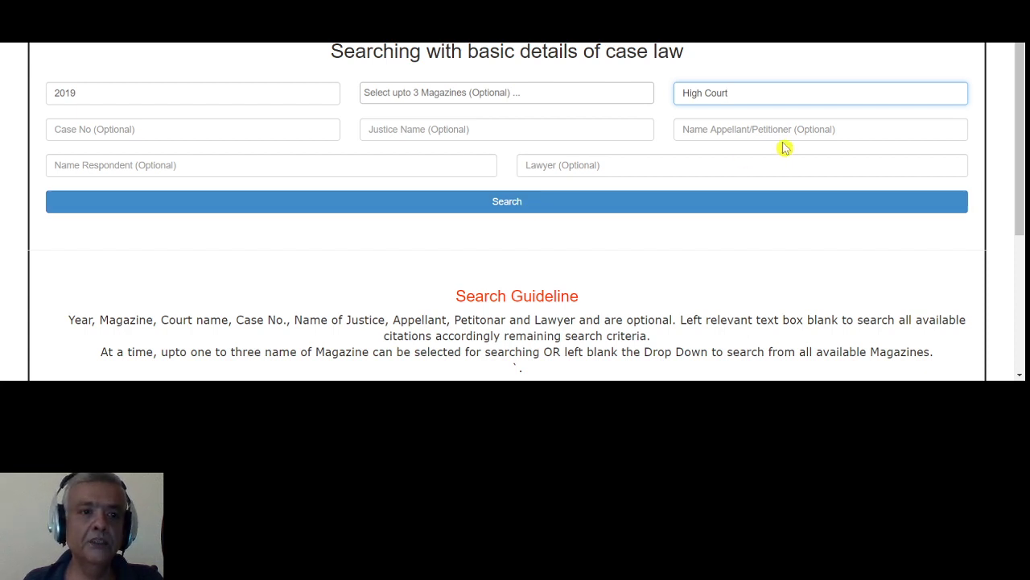
{"action": "left_click", "coordinate": [557, 203]}
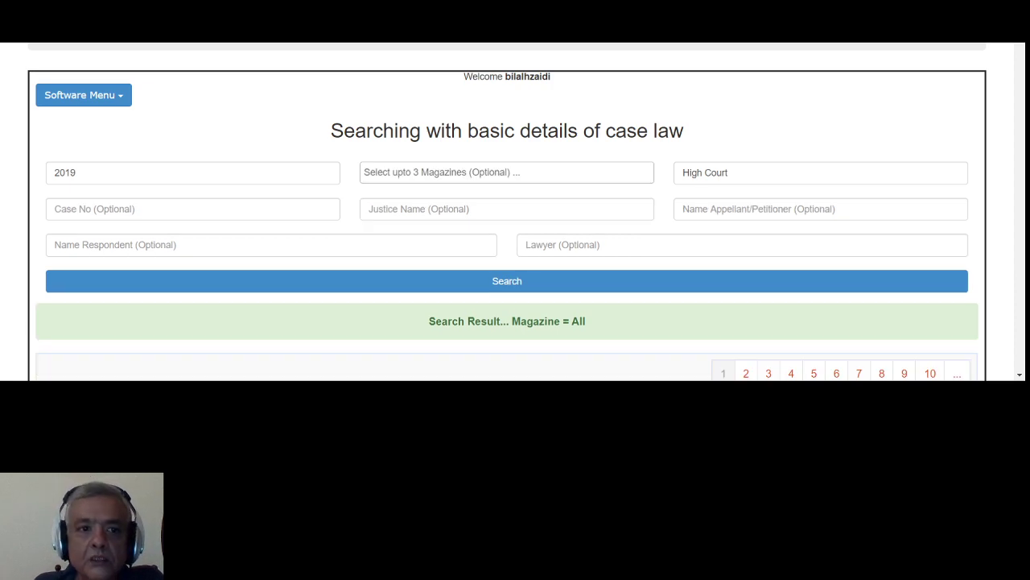
Look through the first page of 2019 High Court results, checking the courts, case descriptions and laws listed for each citation.
{"action": "scroll", "coordinate": [507, 211], "scroll_direction": "down", "scroll_amount": 4}
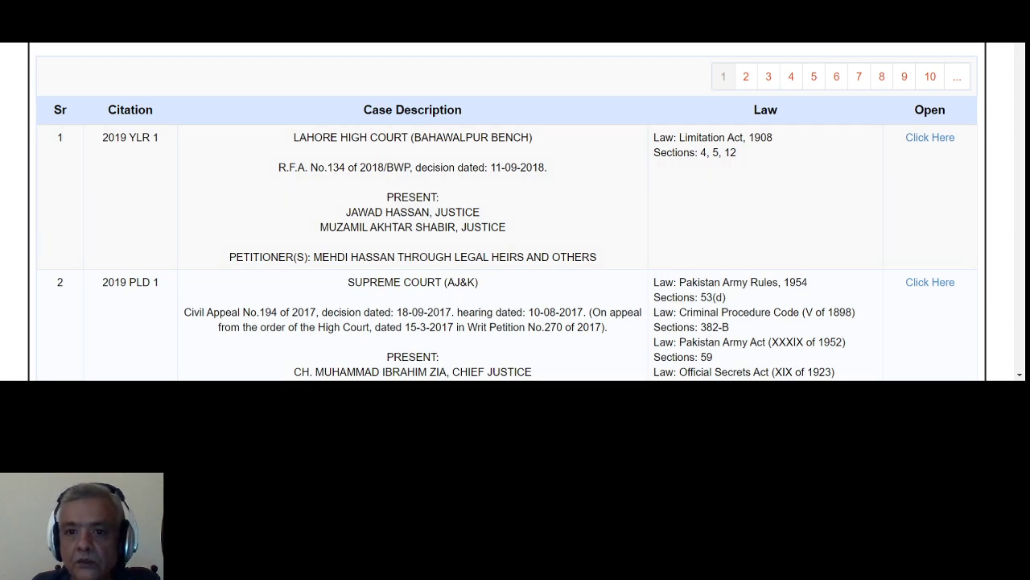
{"action": "scroll", "coordinate": [507, 209], "scroll_direction": "down", "scroll_amount": 12}
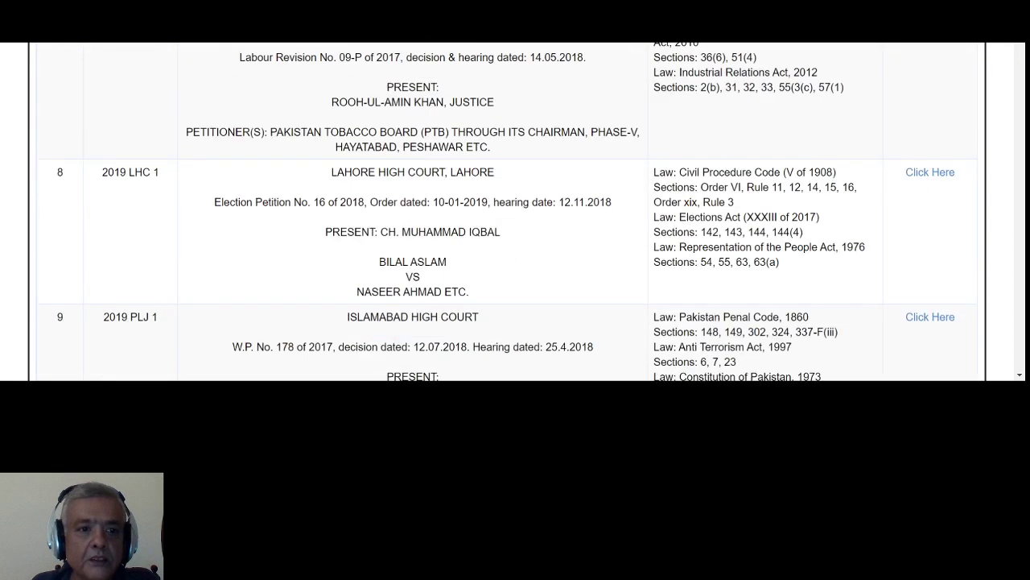
{"action": "left_click_drag", "start_coordinate": [1019, 57], "coordinate": [1019, 17]}
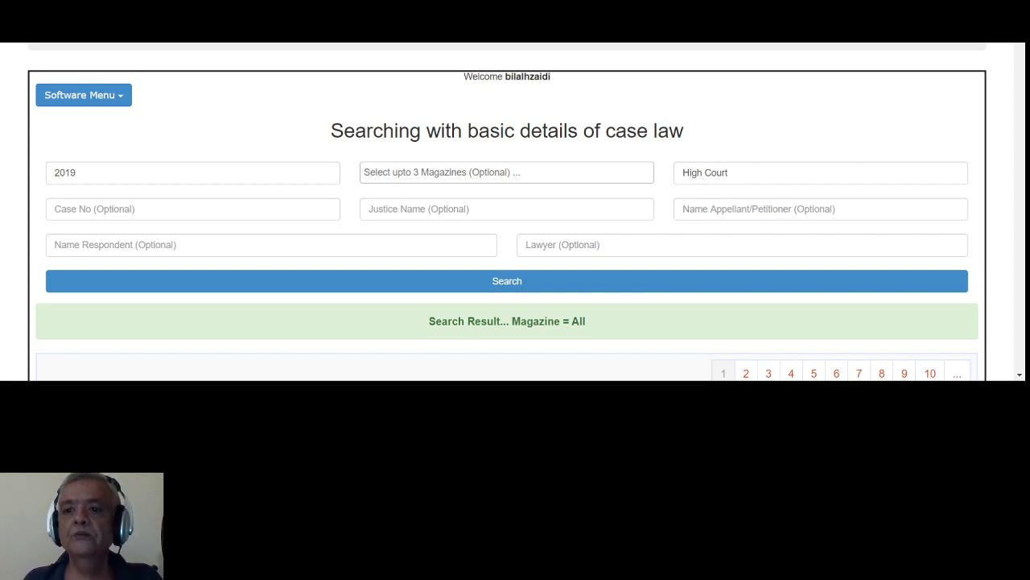
{"action": "scroll", "coordinate": [507, 242], "scroll_direction": "down", "scroll_amount": 3}
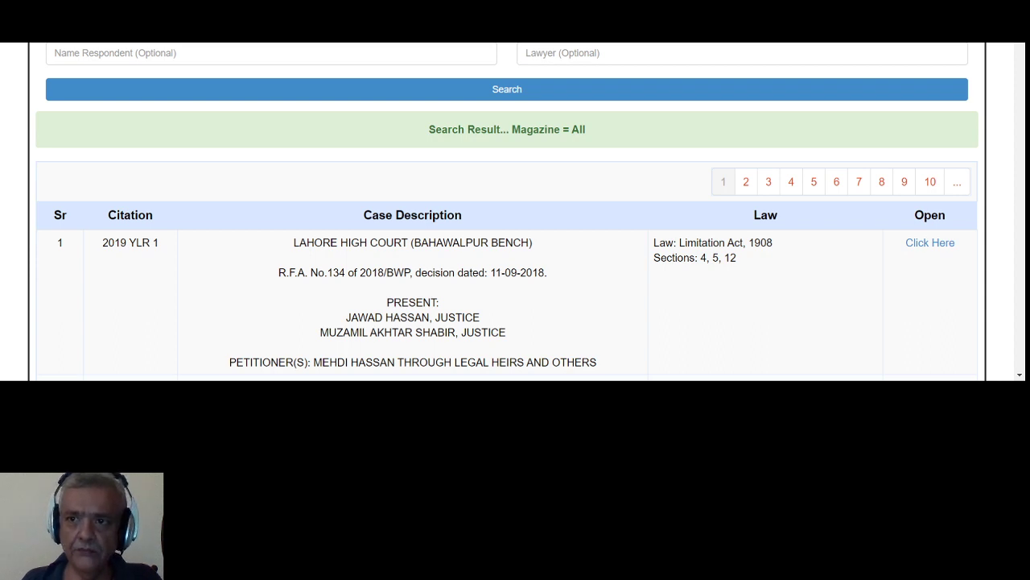
{"action": "scroll", "coordinate": [507, 209], "scroll_direction": "up", "scroll_amount": 2}
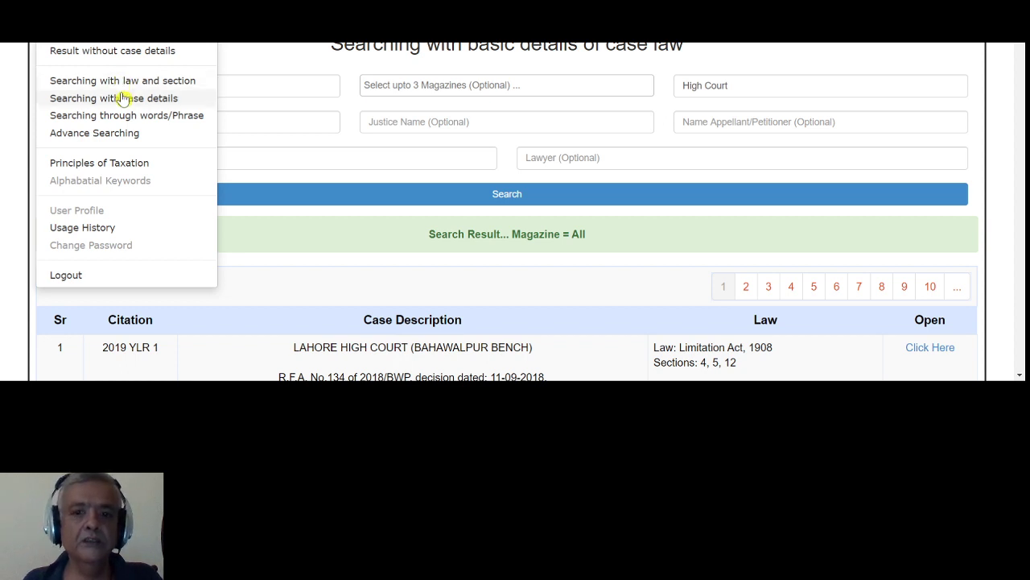
{"action": "left_click", "coordinate": [352, 309]}
{"action": "scroll", "coordinate": [352, 309], "scroll_direction": "down", "scroll_amount": 3}
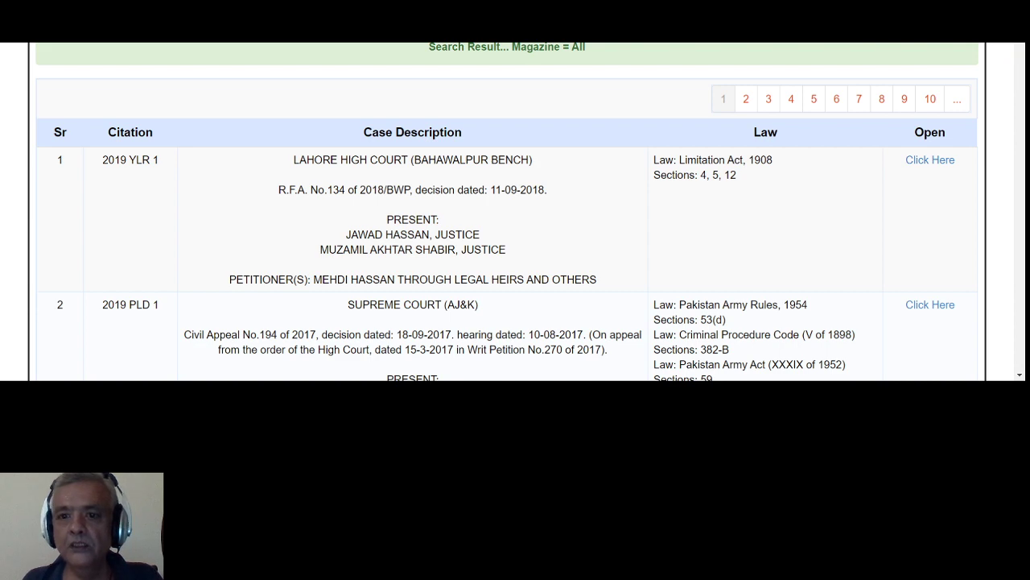
{"action": "scroll", "coordinate": [507, 211], "scroll_direction": "down", "scroll_amount": 3}
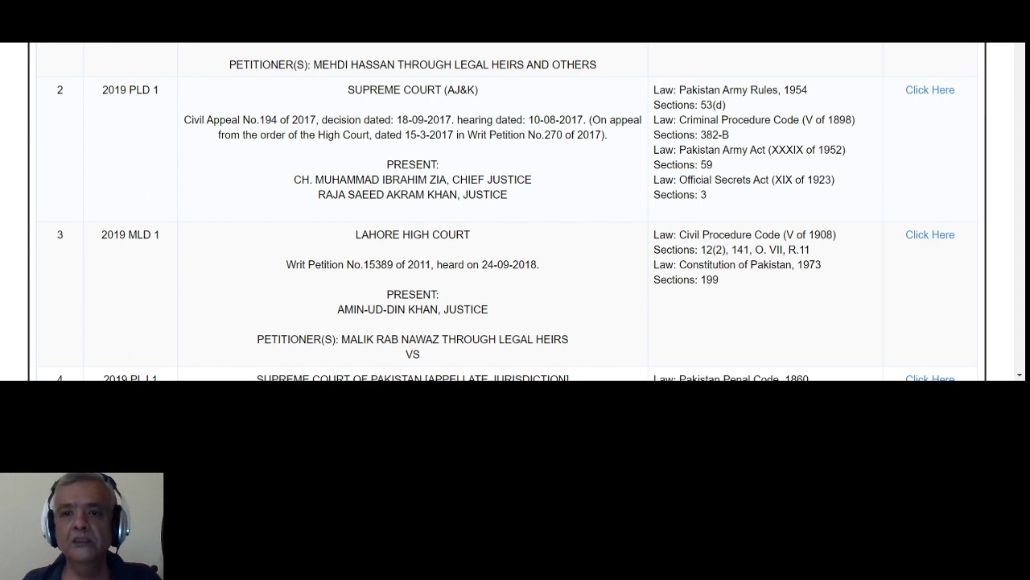
{"action": "scroll", "coordinate": [507, 211], "scroll_direction": "up", "scroll_amount": 5}
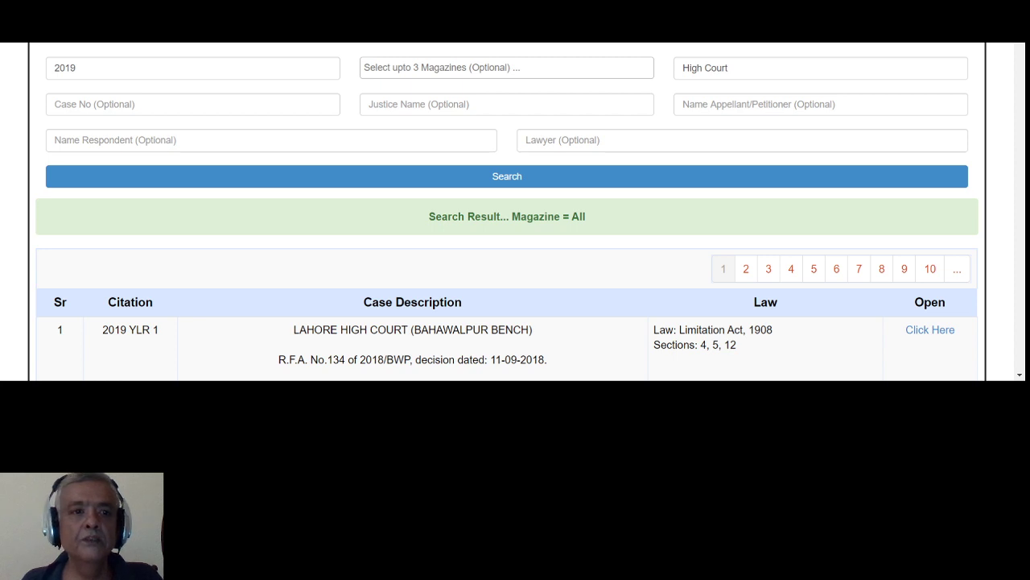
Restrict the 2019 High Court search to the PTD magazine, rerun it, and look through the resulting citations.
{"action": "left_click", "coordinate": [489, 68]}
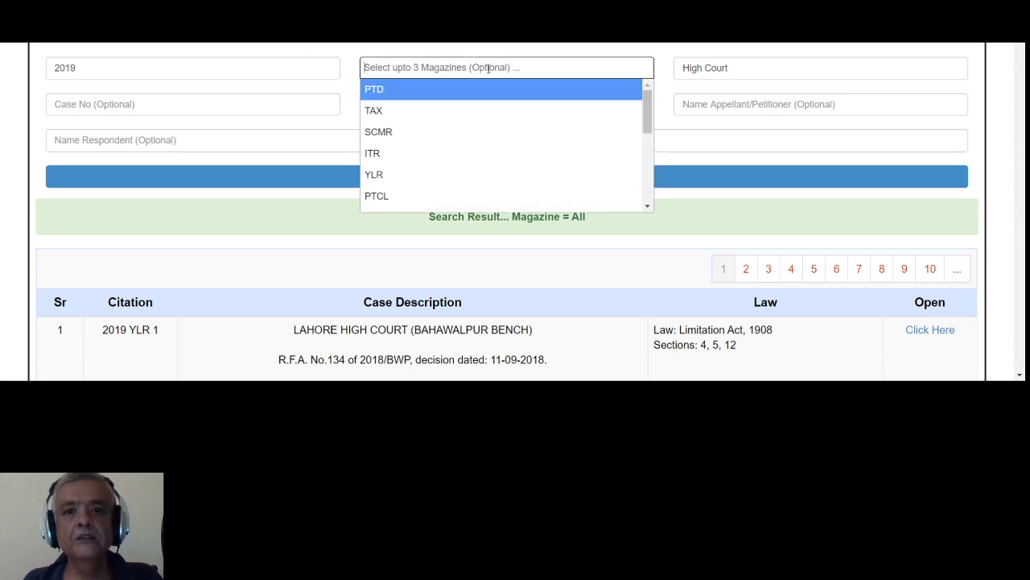
{"action": "left_click", "coordinate": [458, 98]}
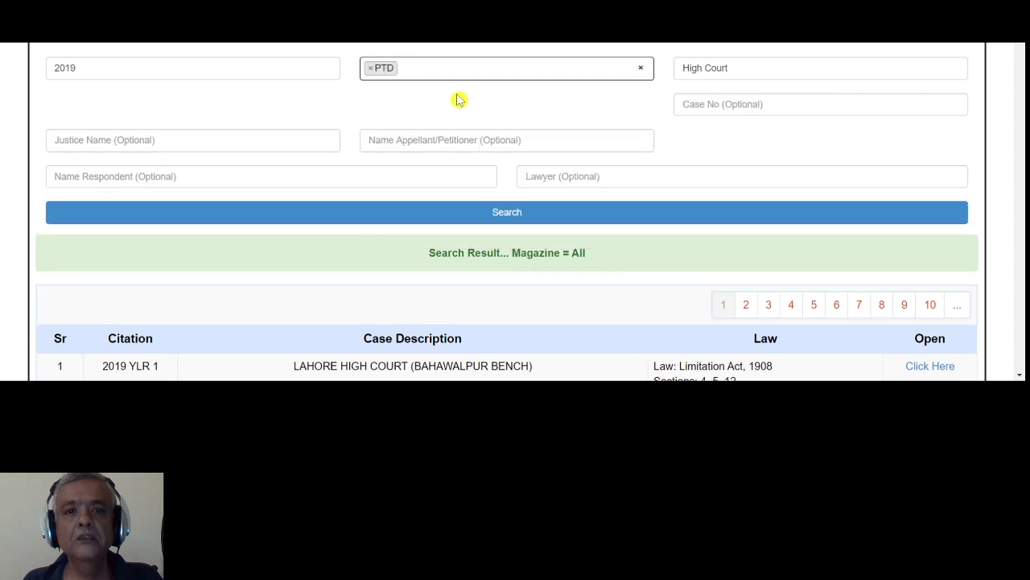
{"action": "left_click", "coordinate": [519, 216]}
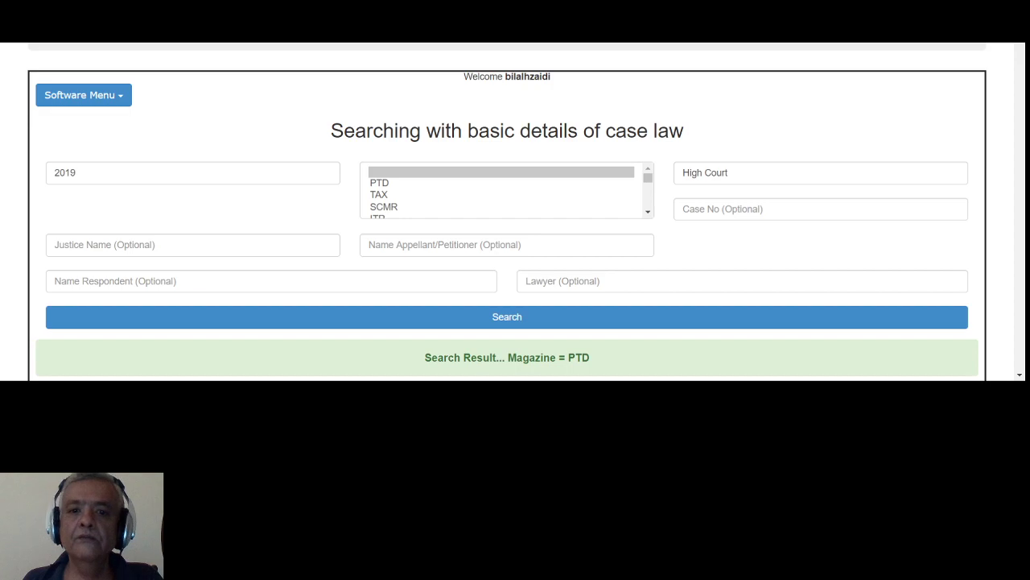
{"action": "scroll", "coordinate": [507, 241], "scroll_direction": "down", "scroll_amount": 6}
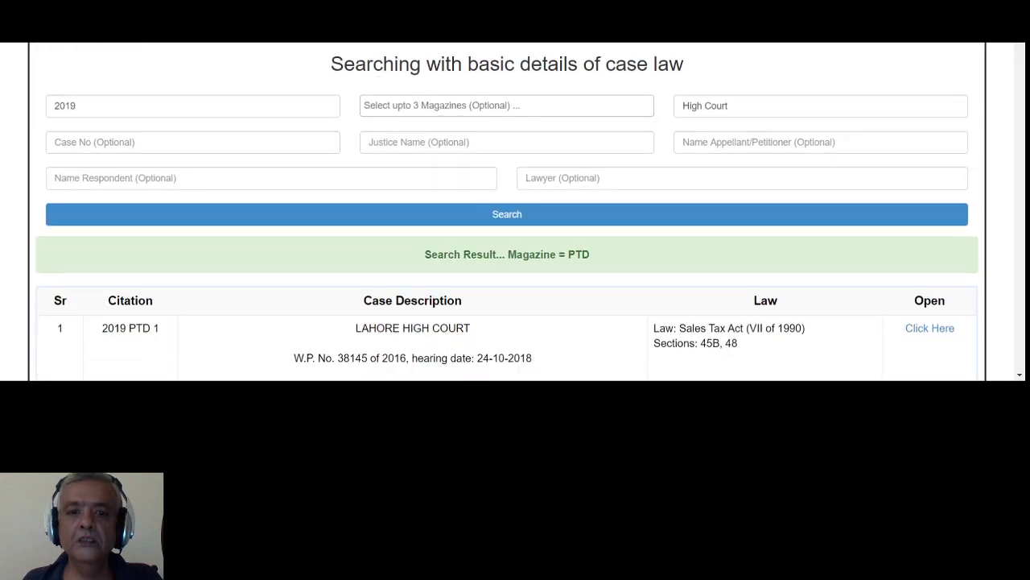
{"action": "scroll", "coordinate": [507, 210], "scroll_direction": "up", "scroll_amount": 6}
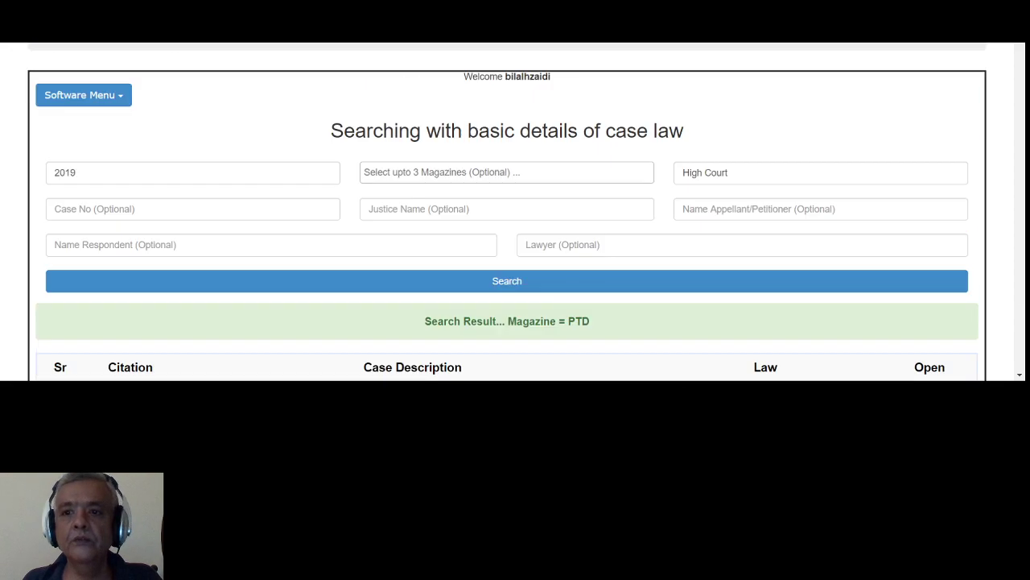
{"action": "scroll", "coordinate": [507, 209], "scroll_direction": "down", "scroll_amount": 2}
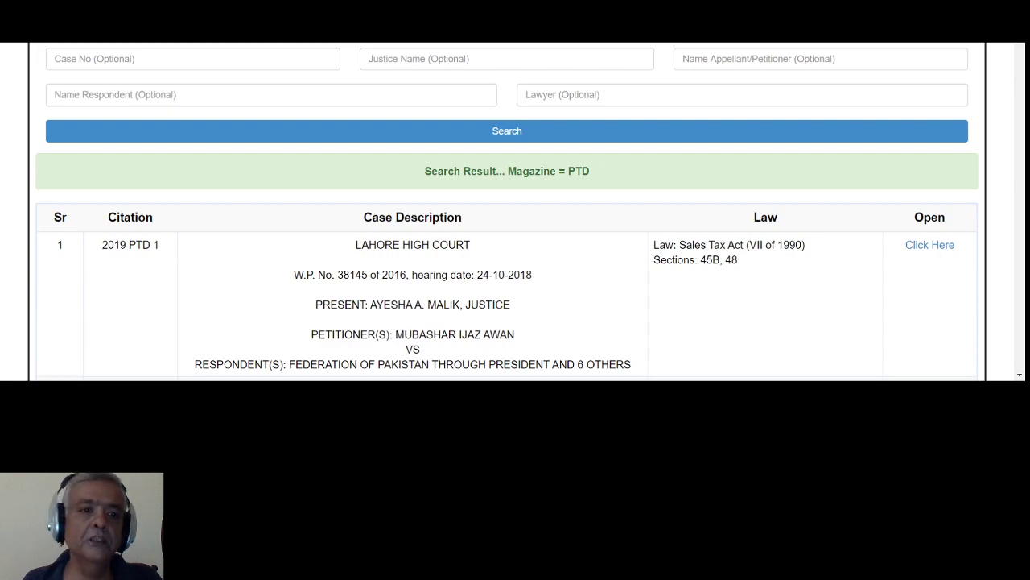
{"action": "left_click_drag", "start_coordinate": [1020, 16], "coordinate": [982, 342]}
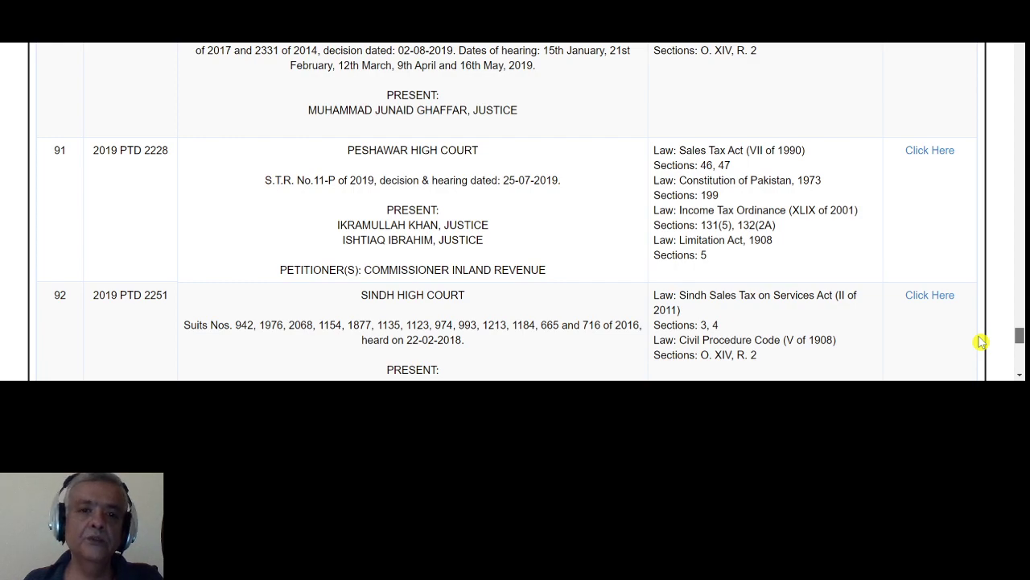
{"action": "left_click_drag", "start_coordinate": [982, 342], "coordinate": [985, 310]}
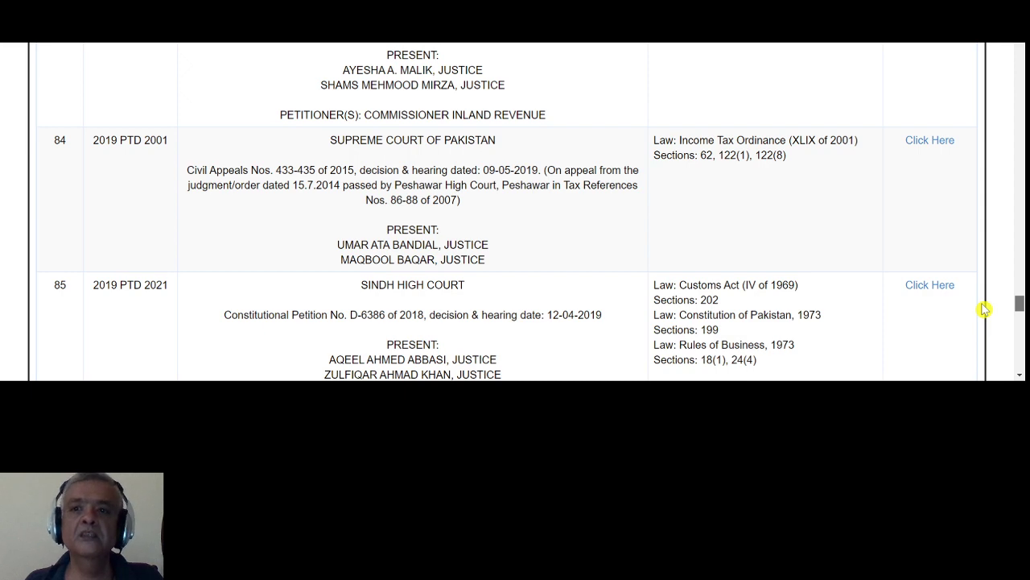
{"action": "left_click_drag", "start_coordinate": [985, 310], "coordinate": [962, 3]}
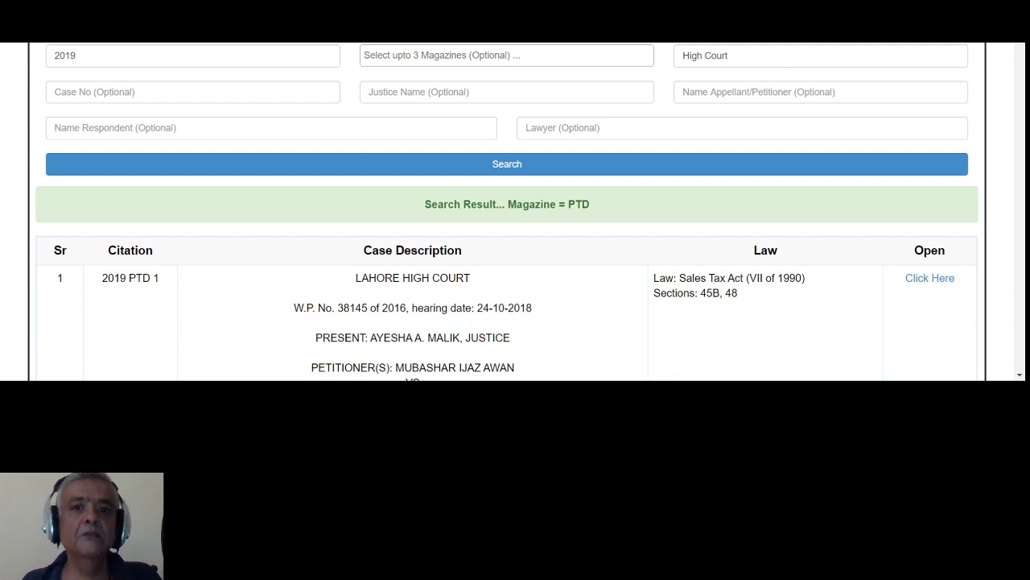
Open the search through words and phrases and choose Income Tax Ordinance (XLIX of 2001) as the law.
{"action": "left_click", "coordinate": [65, 24]}
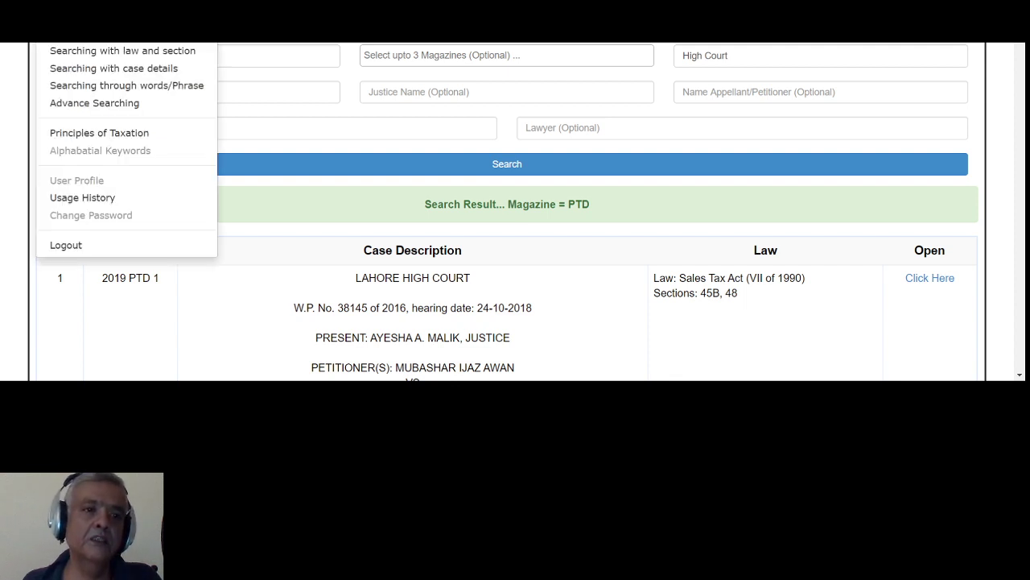
{"action": "left_click", "coordinate": [166, 87]}
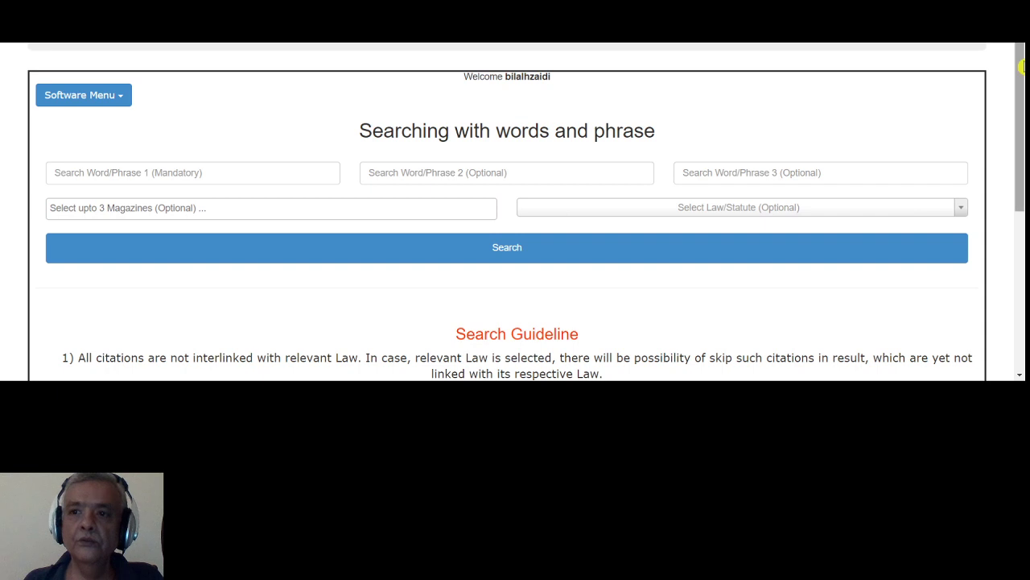
{"action": "left_click_drag", "start_coordinate": [1021, 66], "coordinate": [1021, 113]}
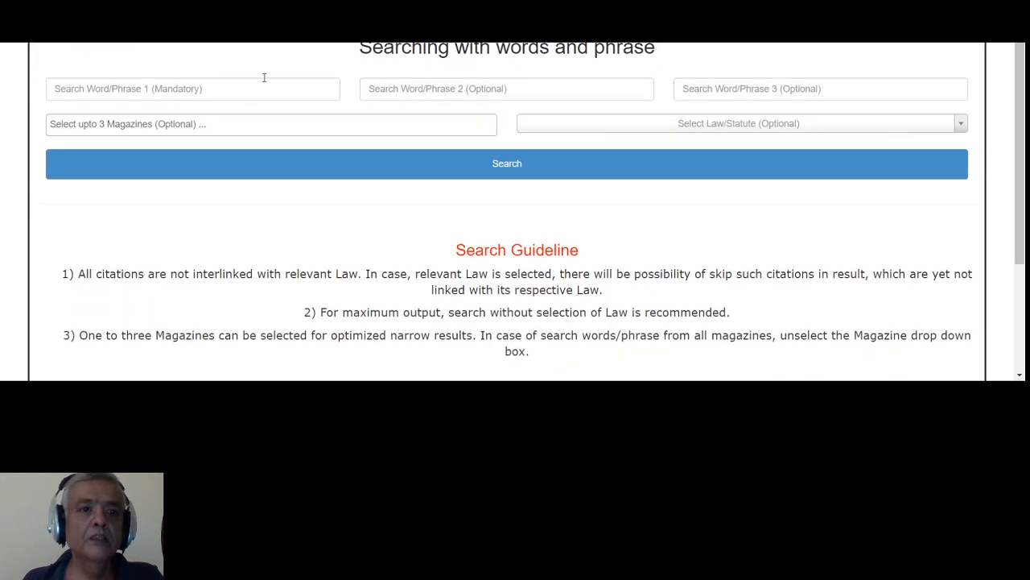
{"action": "left_click", "coordinate": [732, 125]}
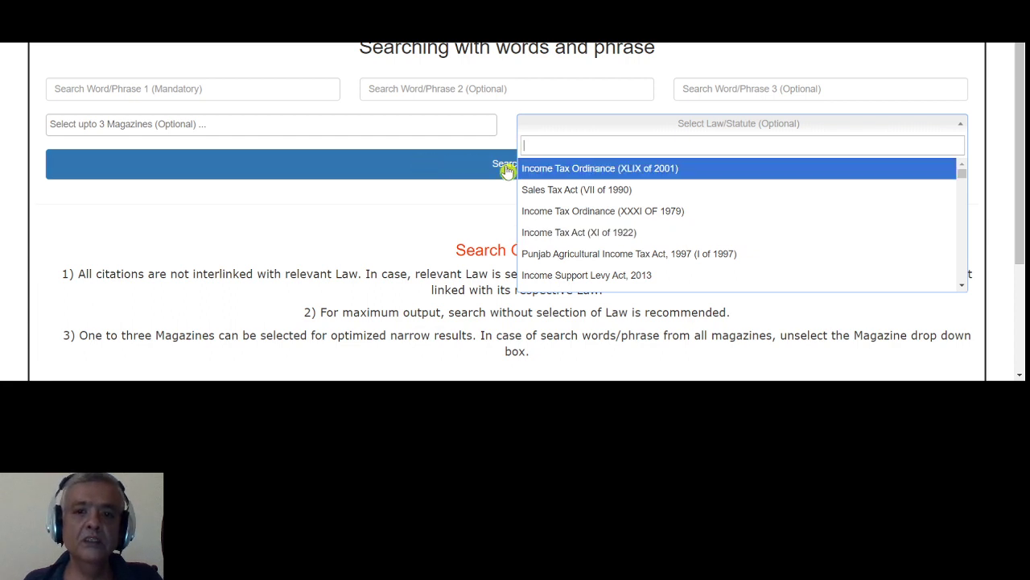
{"action": "left_click", "coordinate": [586, 172]}
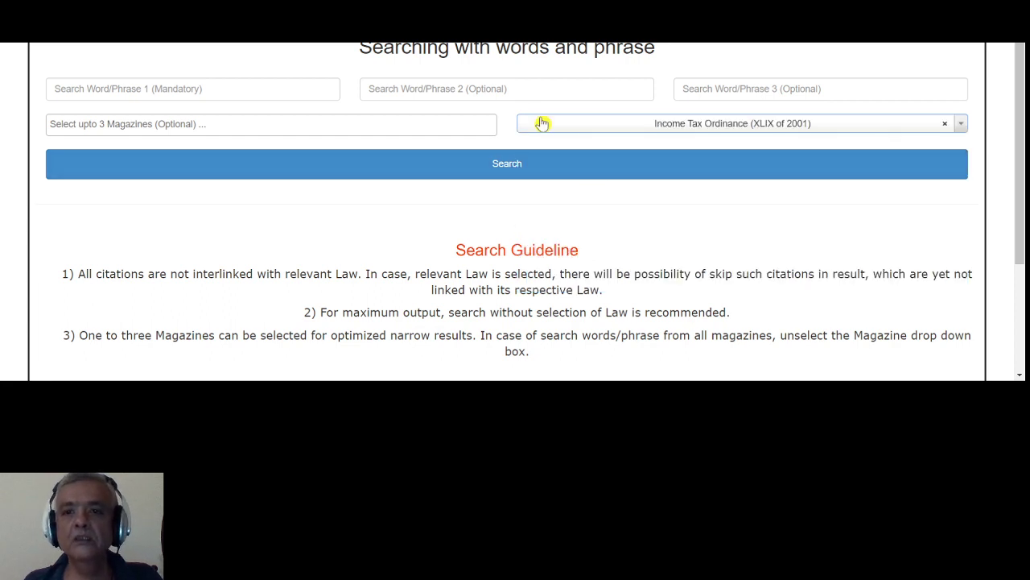
Search the Income Tax Ordinance cases in all magazines for the phrase "unexplained income".
{"action": "left_click", "coordinate": [198, 88]}
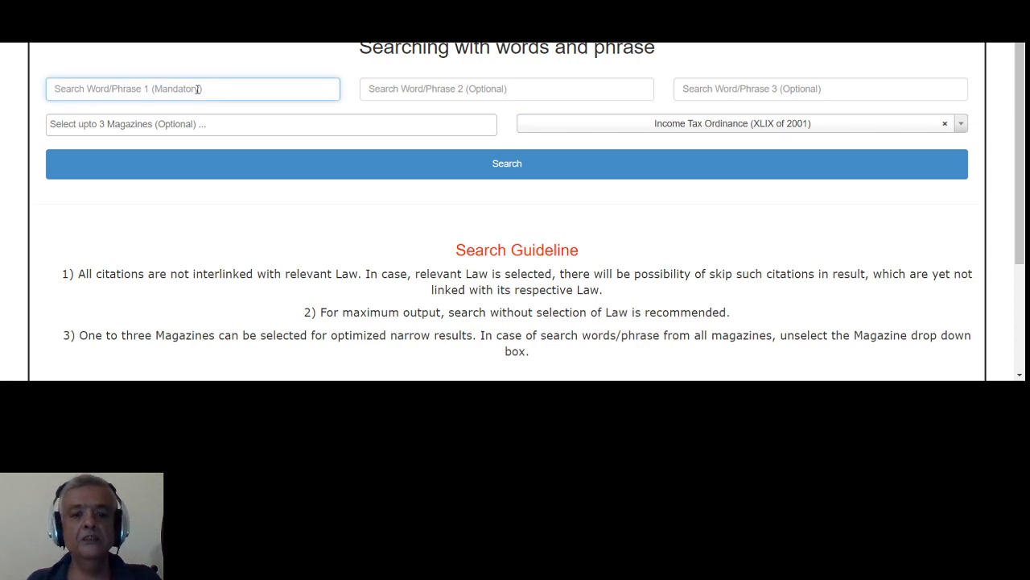
{"action": "type", "text": "u"}
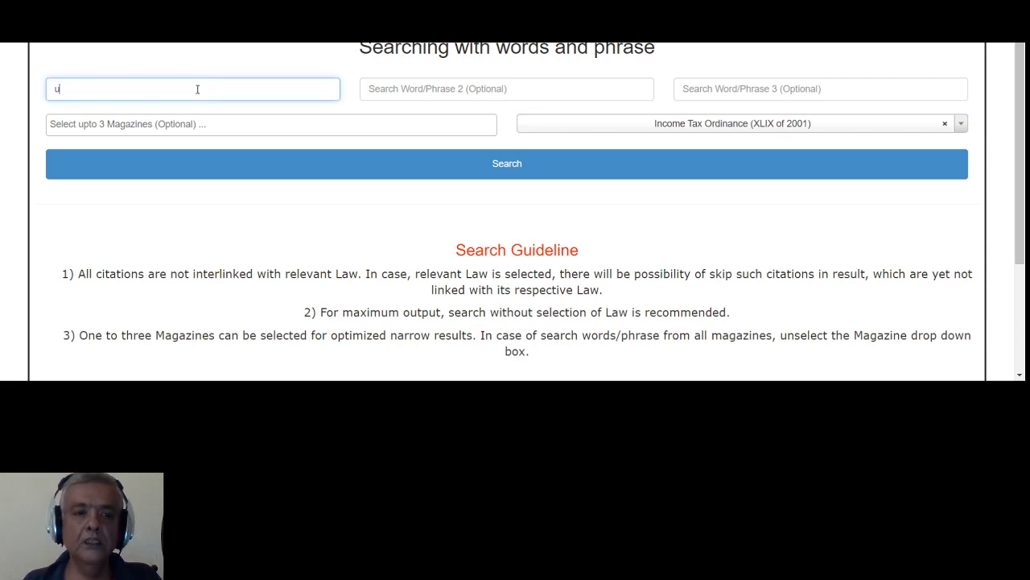
{"action": "type", "text": "nexpla"}
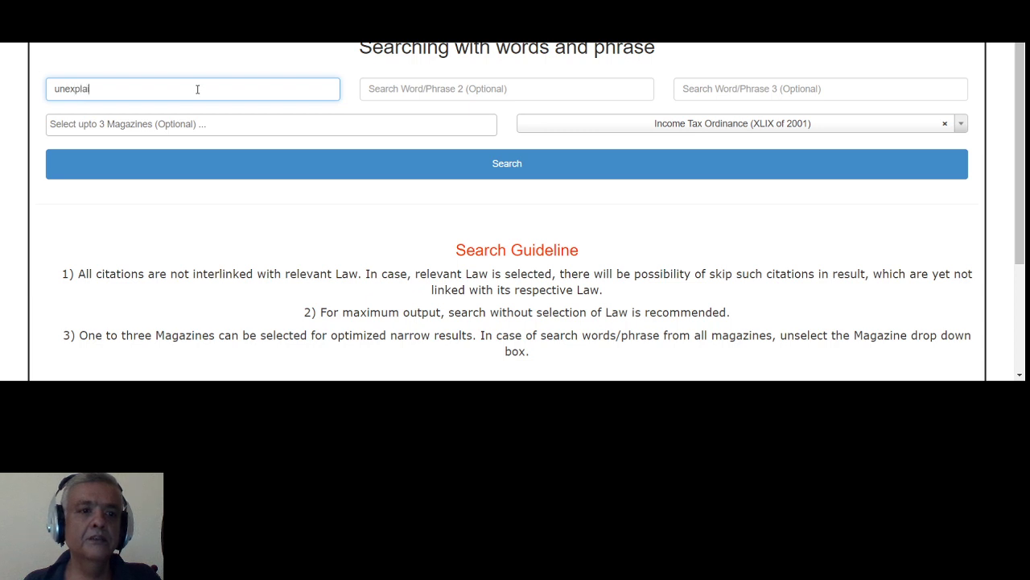
{"action": "type", "text": "ined in"}
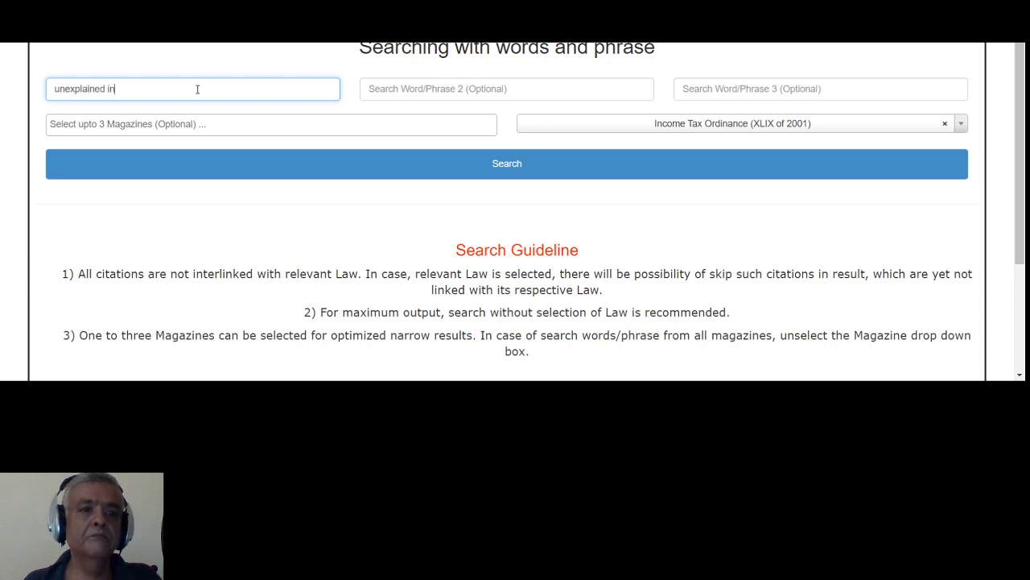
{"action": "type", "text": "come"}
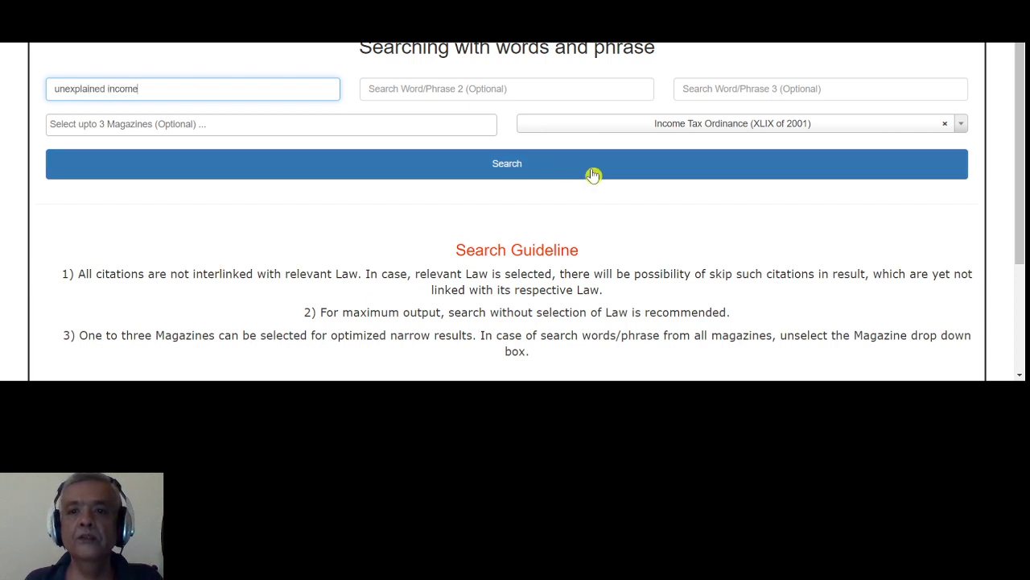
{"action": "left_click", "coordinate": [524, 165]}
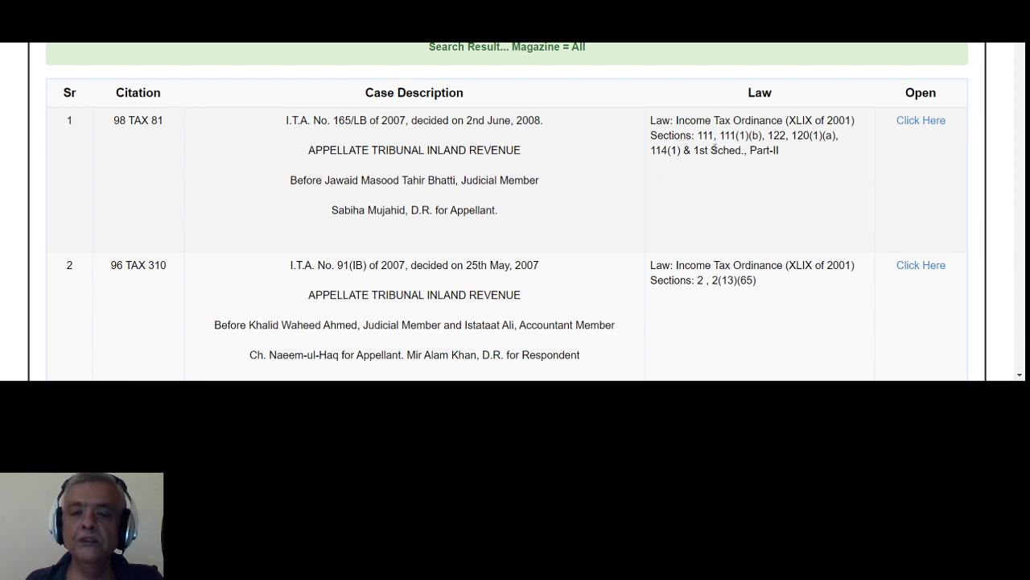
Open the 98 TAX 81 citation from the results, read through its headnote and order, and close the judgment.
{"action": "left_click", "coordinate": [783, 150]}
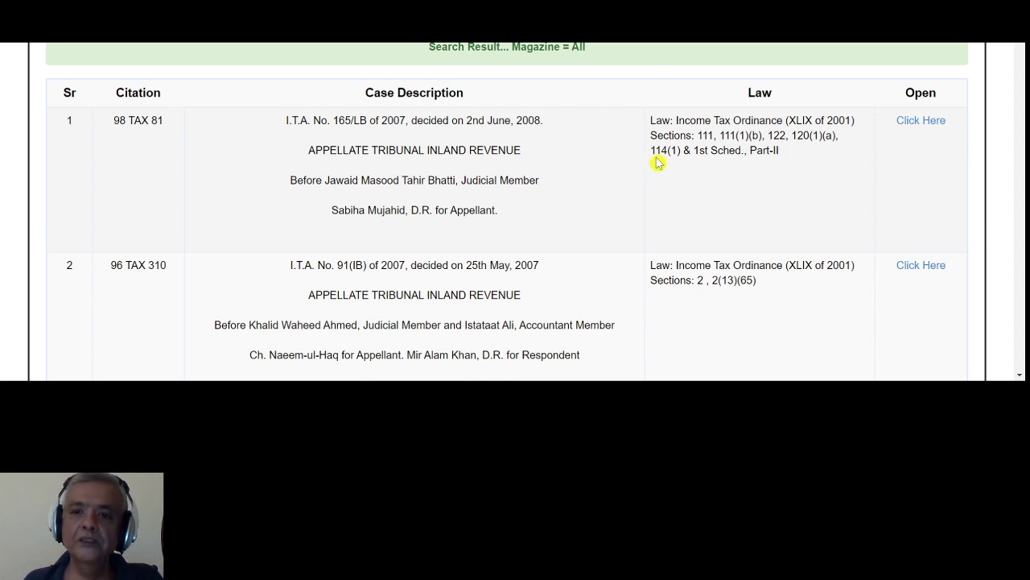
{"action": "left_click", "coordinate": [926, 122]}
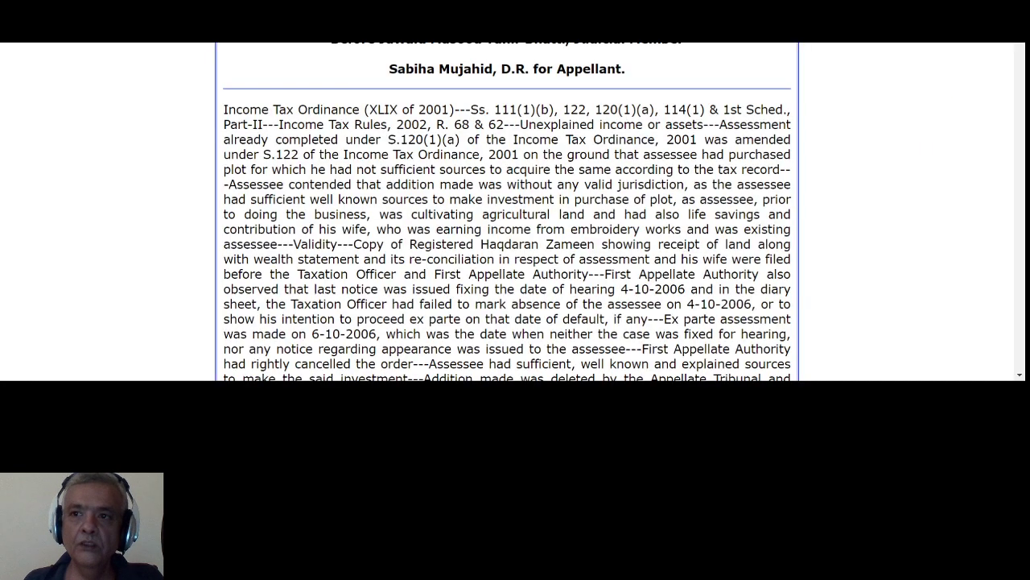
{"action": "scroll", "coordinate": [507, 212], "scroll_direction": "down", "scroll_amount": 5}
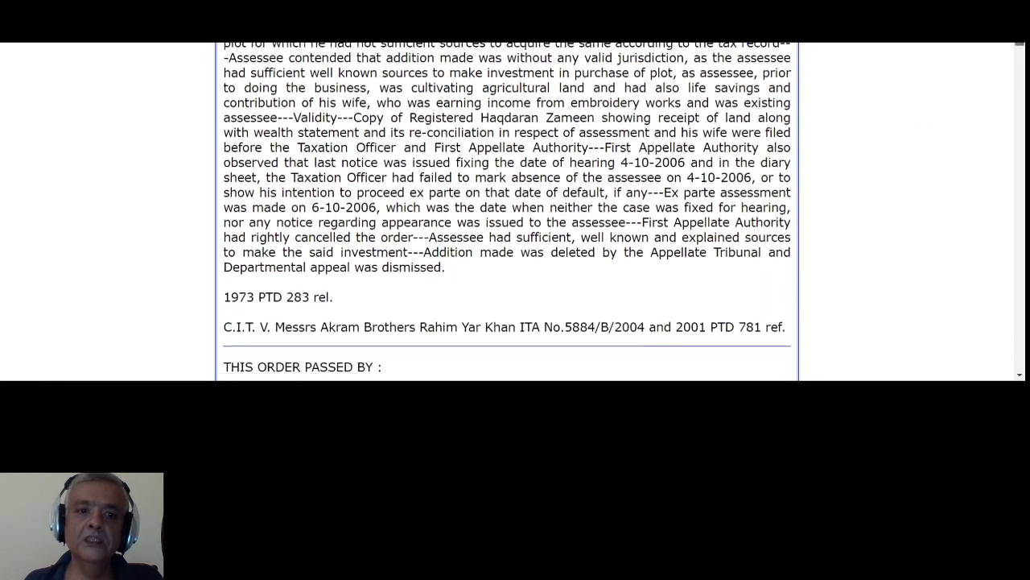
{"action": "scroll", "coordinate": [1016, 70], "scroll_direction": "down", "scroll_amount": 4}
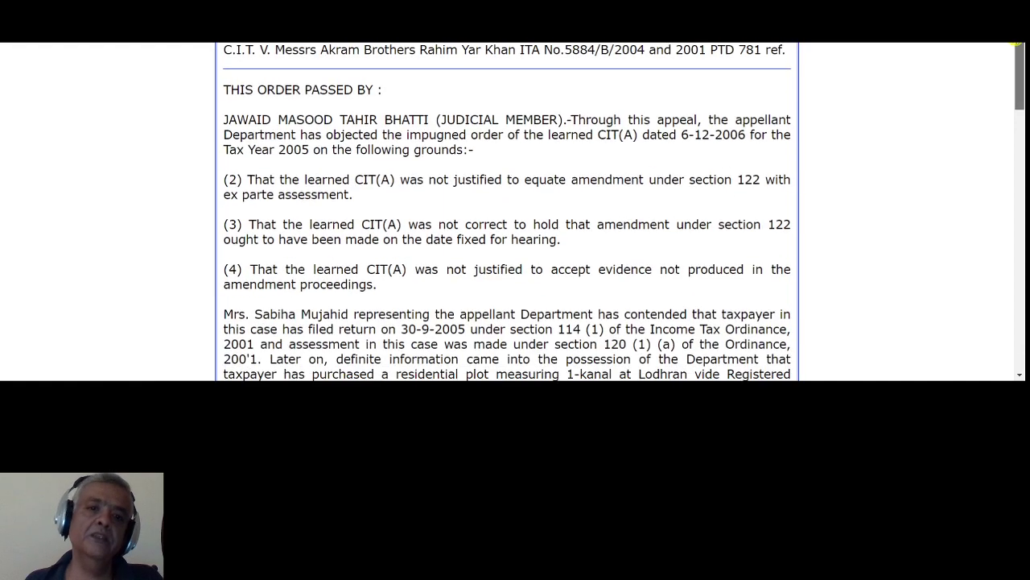
{"action": "left_click_drag", "start_coordinate": [1016, 71], "coordinate": [1015, 107]}
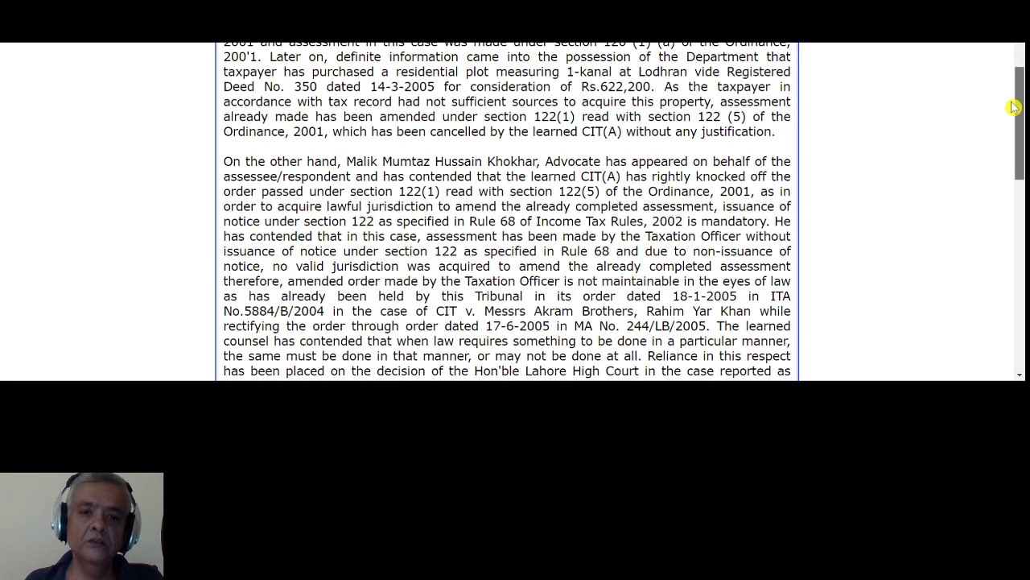
{"action": "left_click_drag", "start_coordinate": [1015, 107], "coordinate": [1014, 16]}
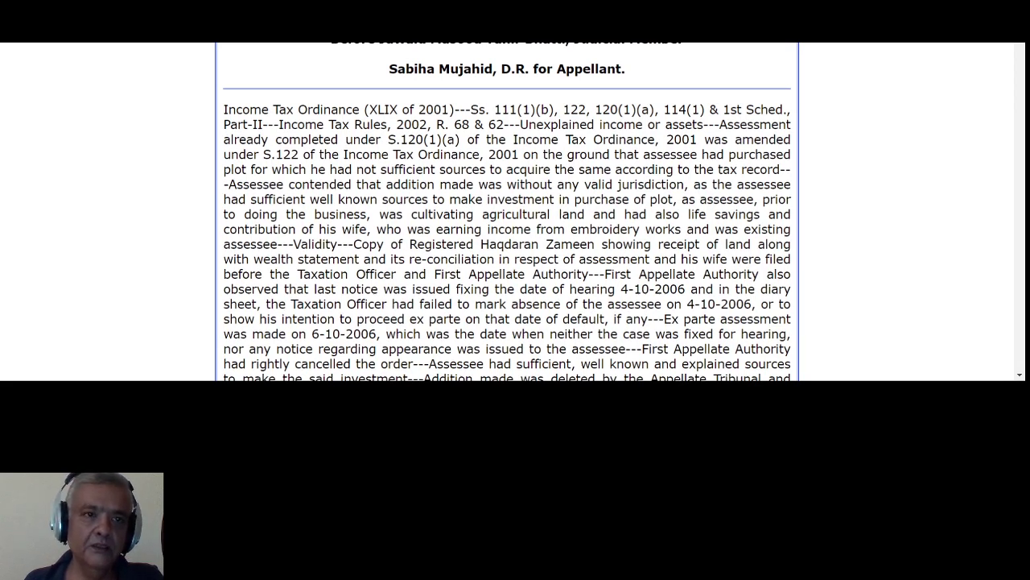
{"action": "key", "text": "ctrl+w"}
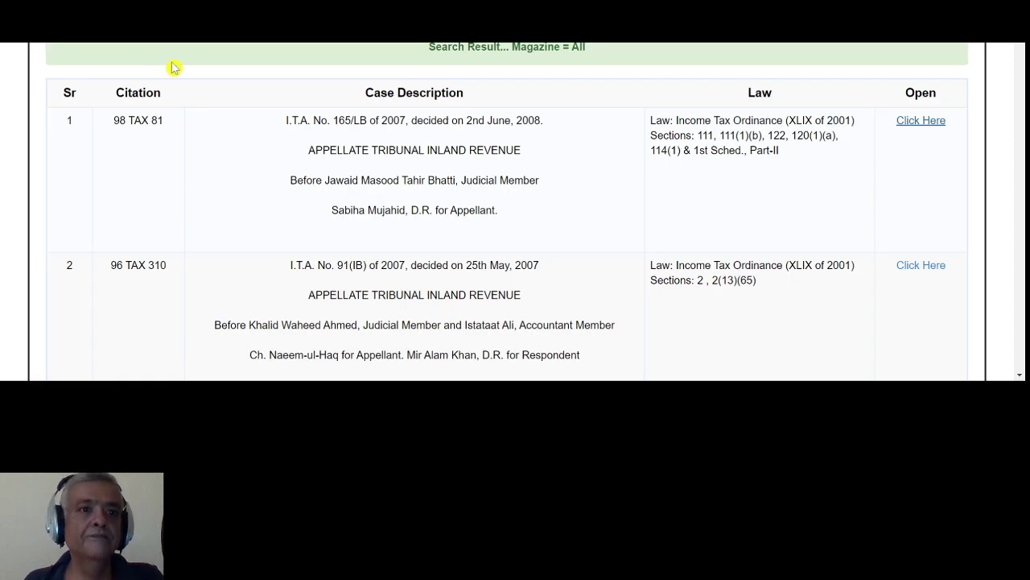
Open Advance Searching and look over its optional search fields and the search guideline below them.
{"action": "scroll", "coordinate": [174, 67], "scroll_direction": "up", "scroll_amount": 3}
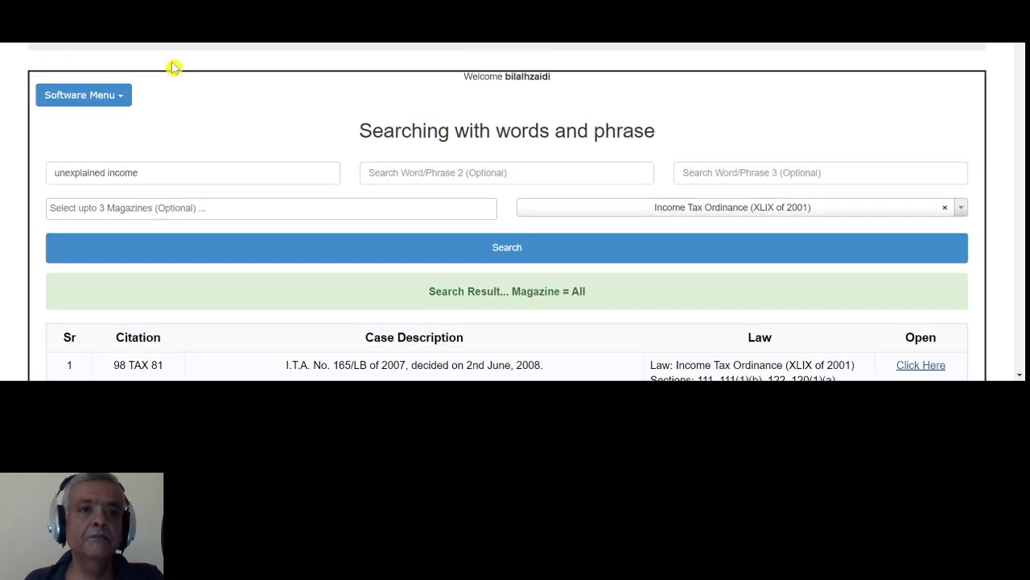
{"action": "left_click", "coordinate": [123, 99]}
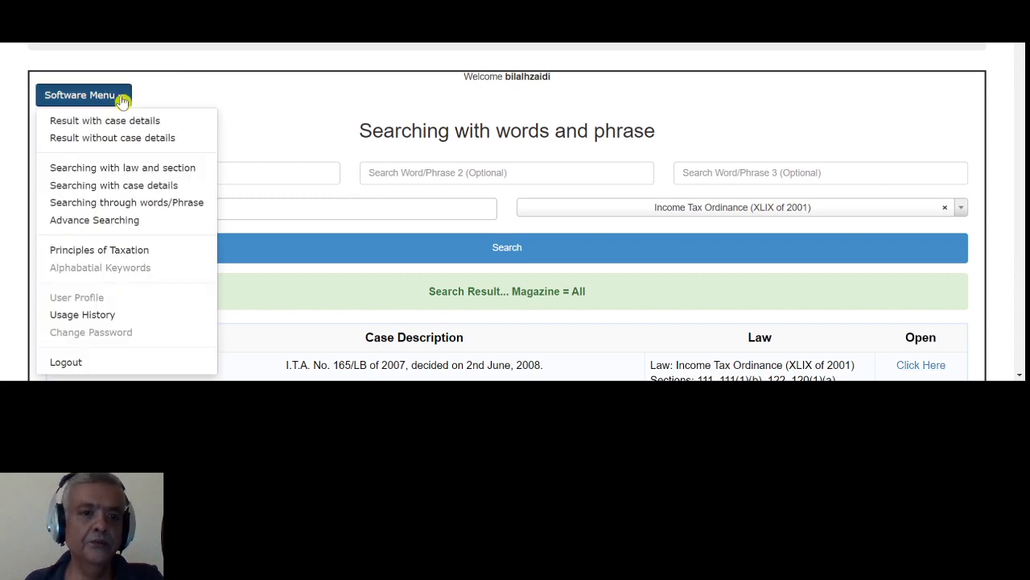
{"action": "left_click", "coordinate": [137, 219]}
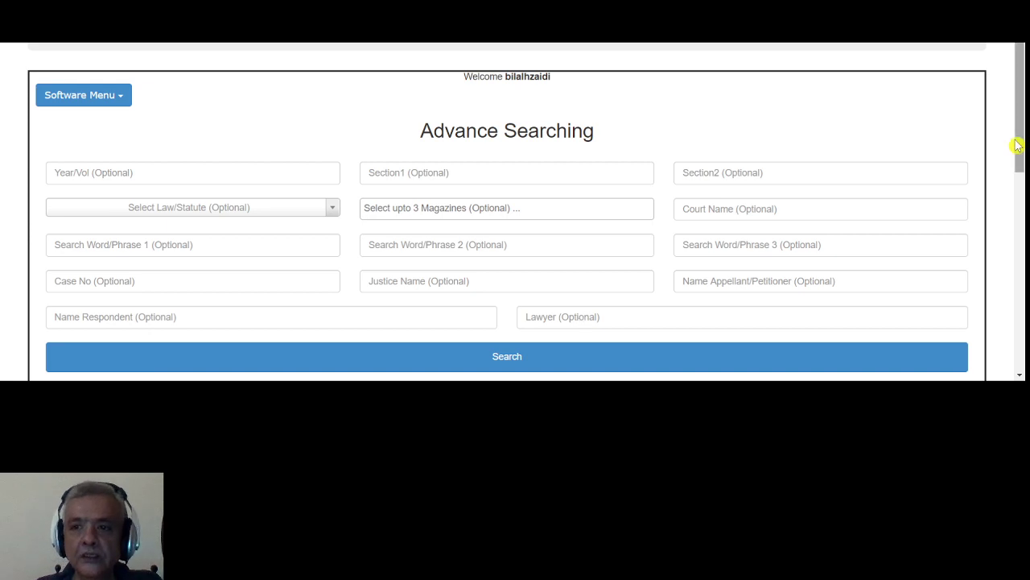
{"action": "left_click_drag", "start_coordinate": [1020, 140], "coordinate": [1019, 231]}
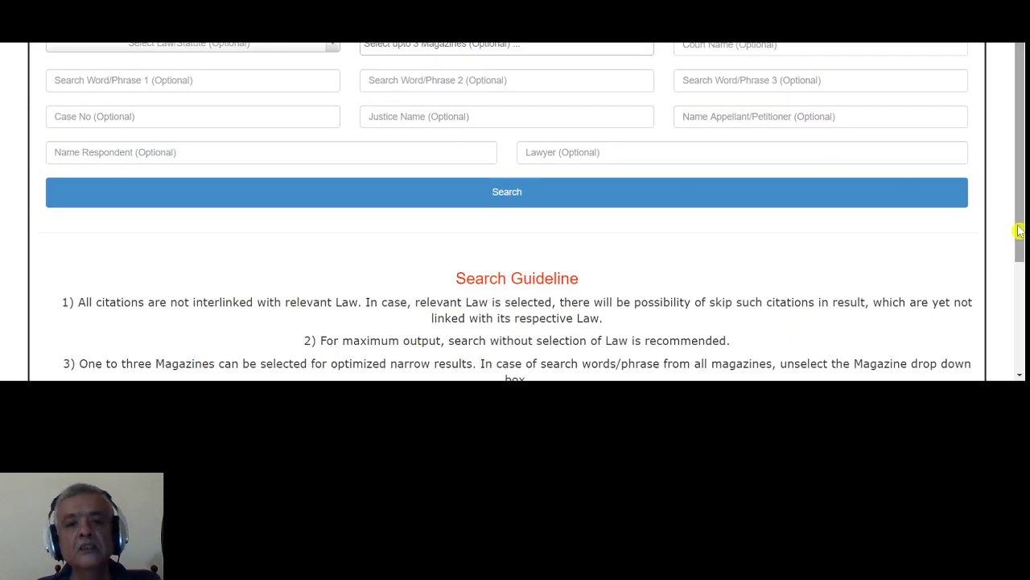